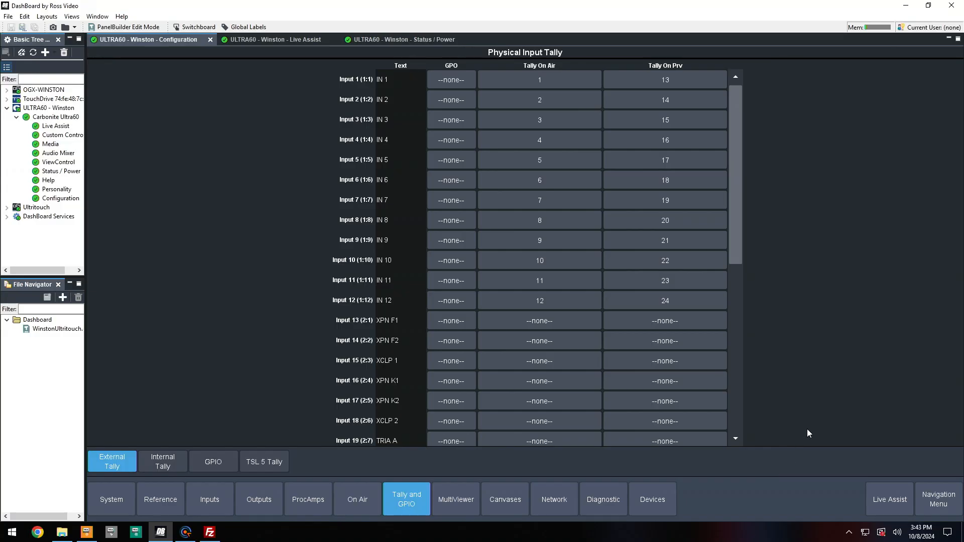
Browse the Physical Input Tally table down through all inputs and back to the top
left_click(932, 491)
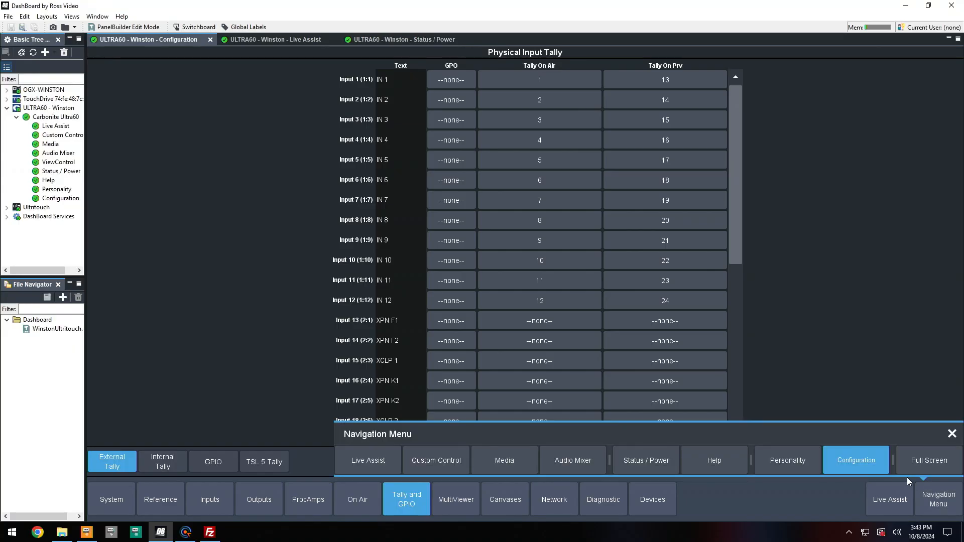
left_click(414, 511)
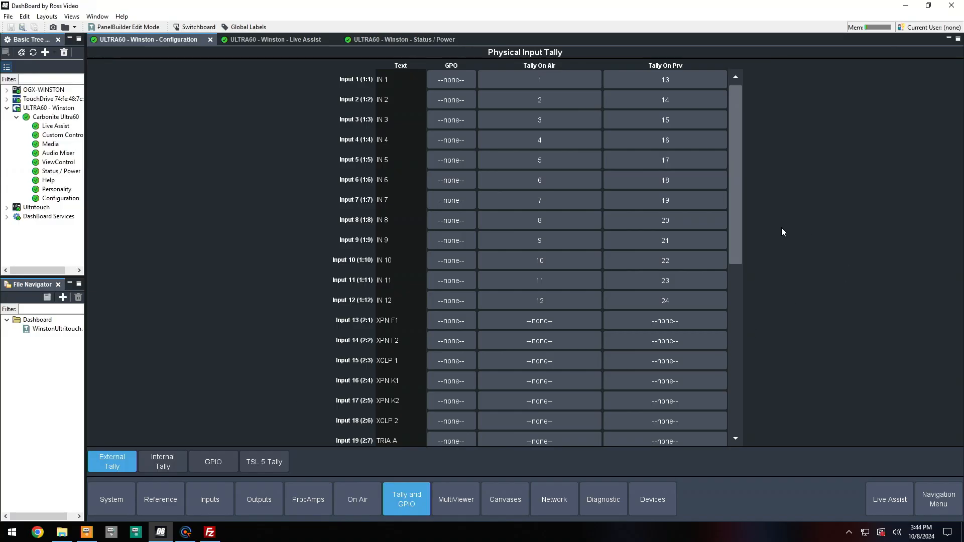
left_click_drag(733, 237, 749, 428)
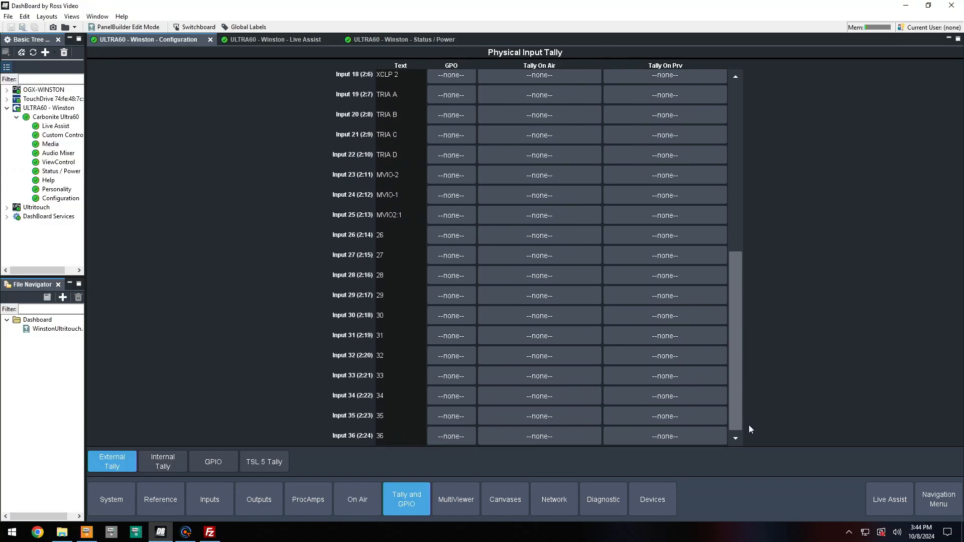
left_click_drag(749, 420, 731, 183)
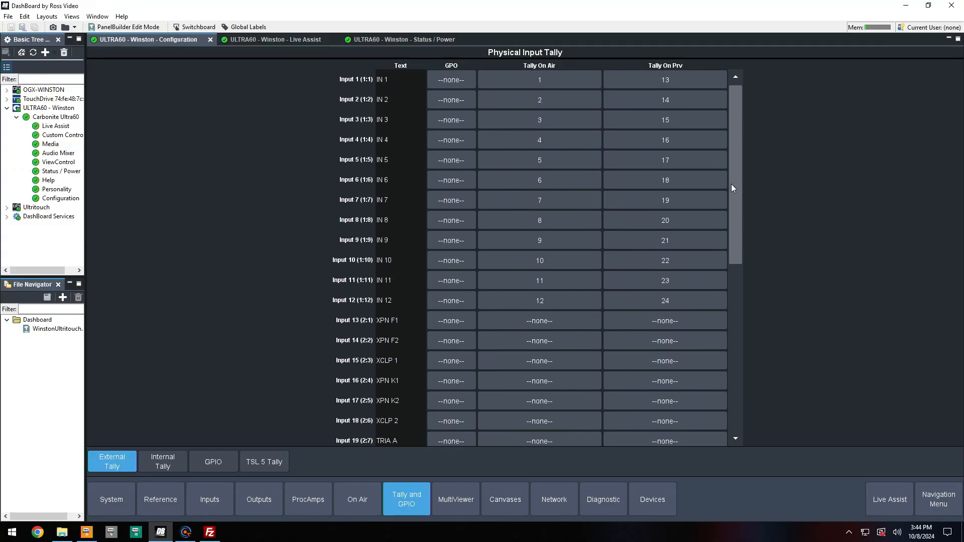
Review the Internal Input Tally list, then return to the external tally table
left_click(166, 462)
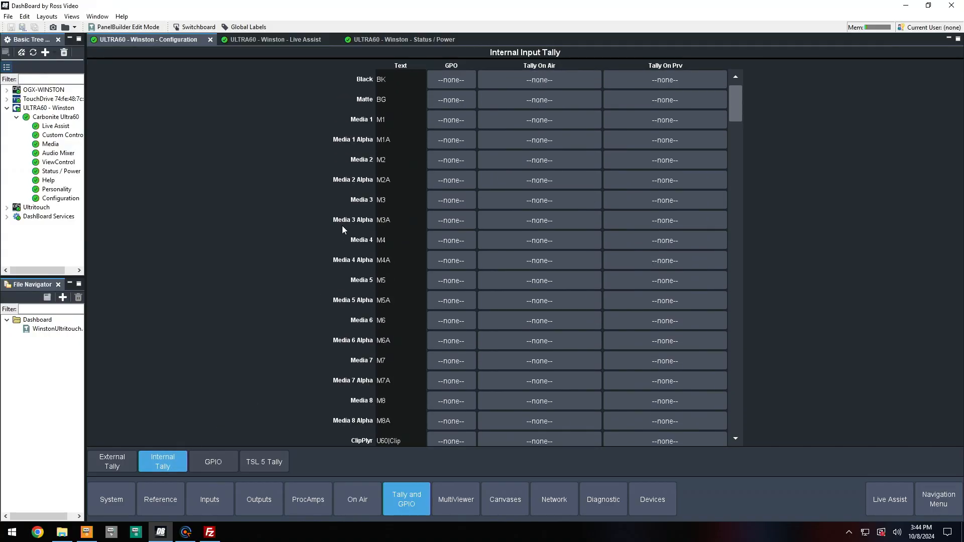
left_click_drag(740, 107, 741, 200)
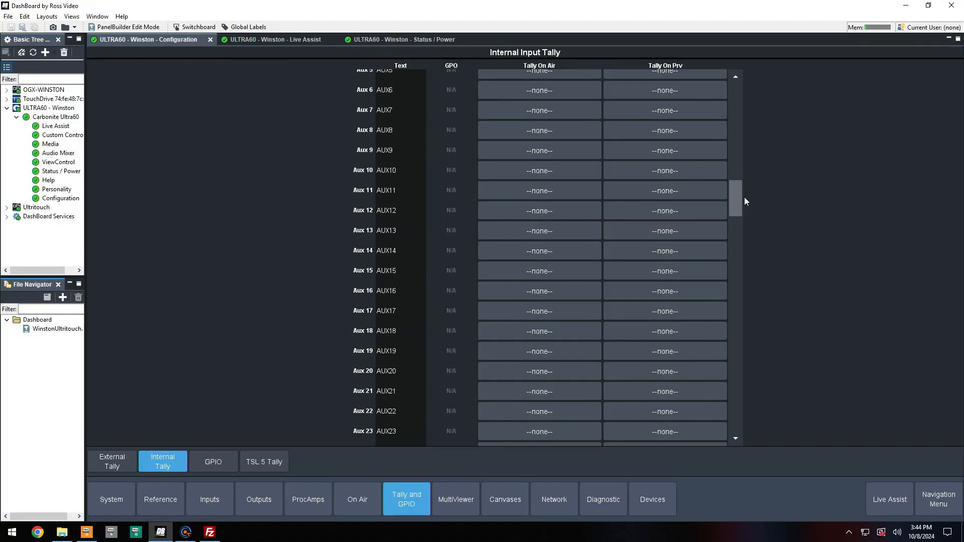
left_click_drag(742, 199, 743, 93)
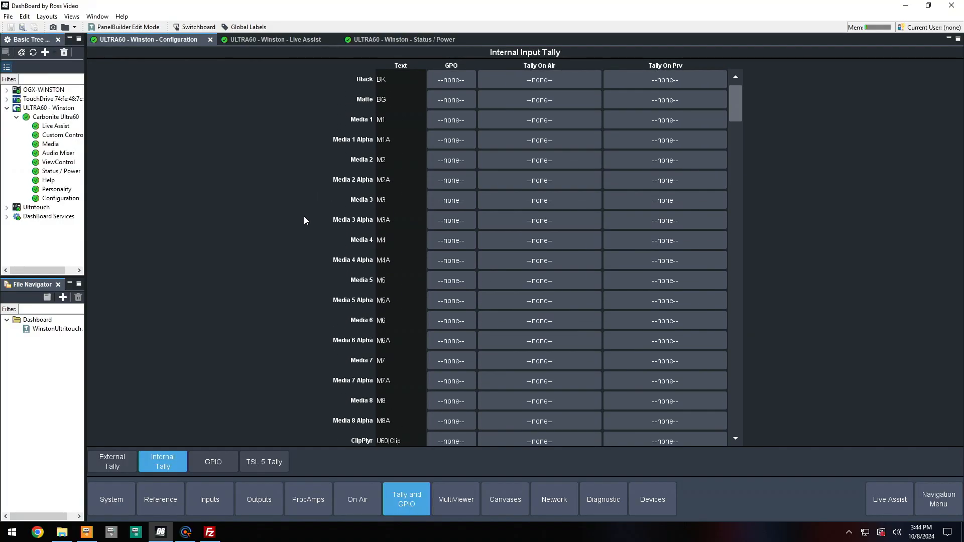
left_click(128, 457)
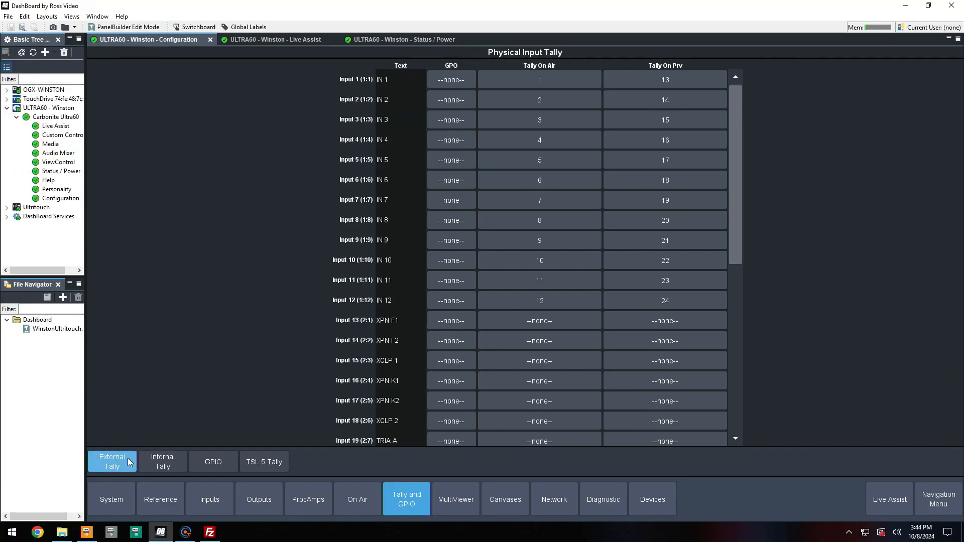
Try assigning GPO 23 and 24 to Input 1, then reset its GPO to none
left_click(450, 79)
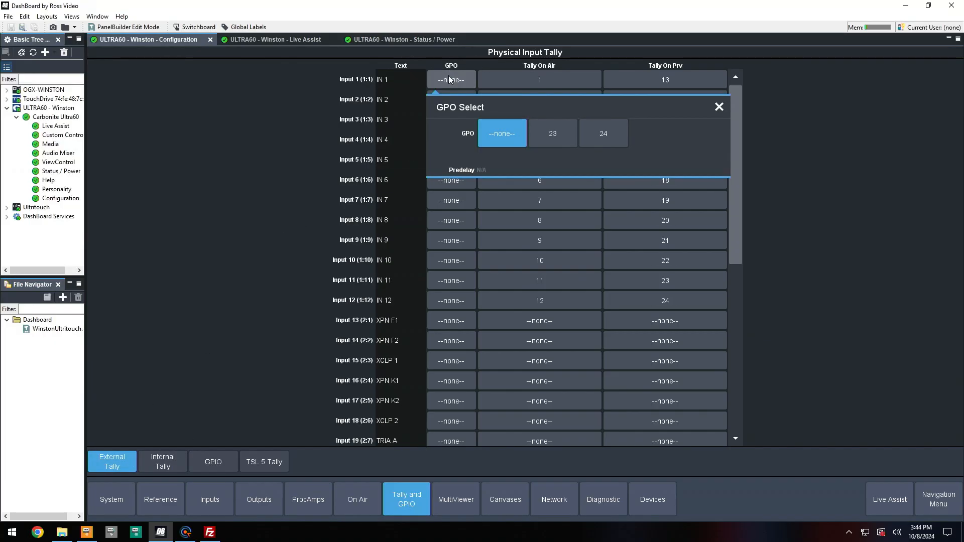
left_click(548, 140)
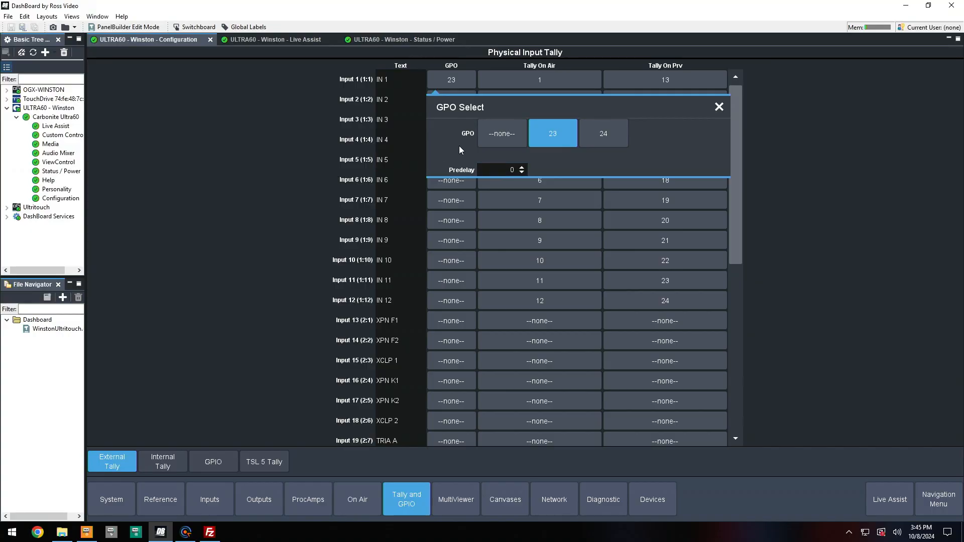
left_click(608, 131)
left_click(554, 137)
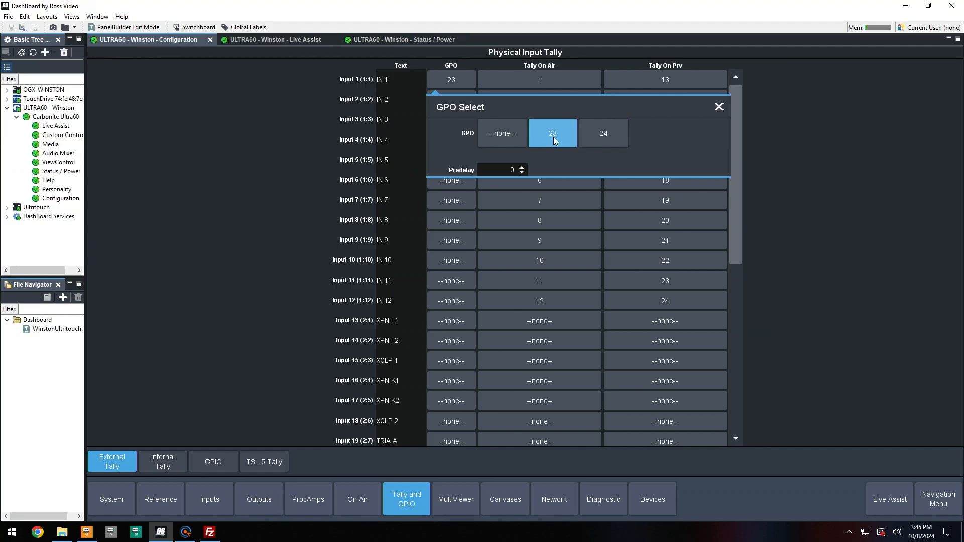
left_click(502, 133)
left_click(410, 124)
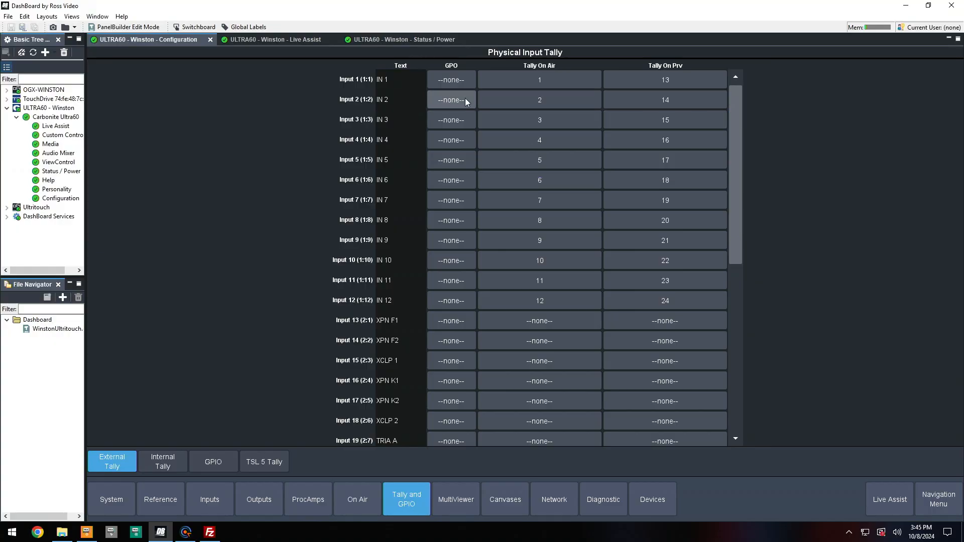
Inspect Input 1's on-air tally source and GPO choices without changing them
left_click(592, 80)
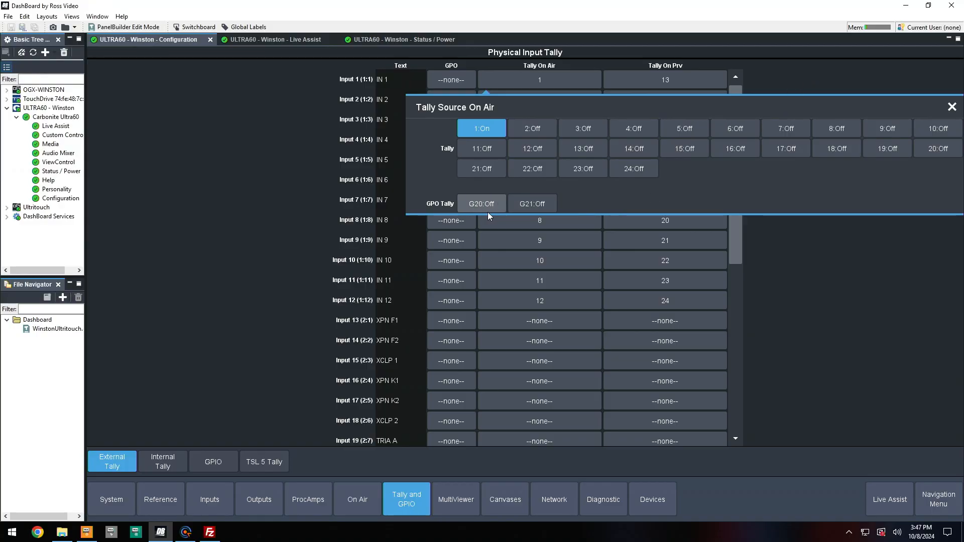
left_click(451, 80)
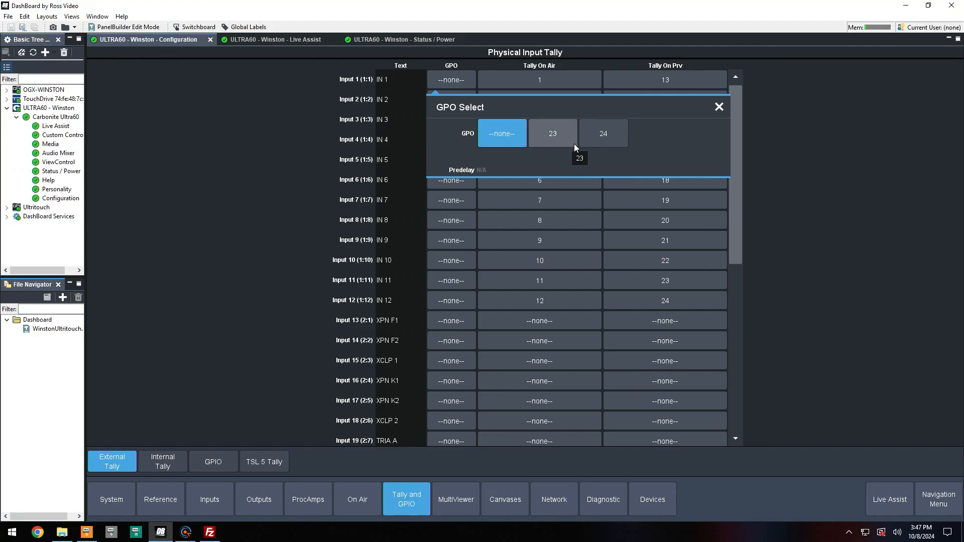
left_click(820, 246)
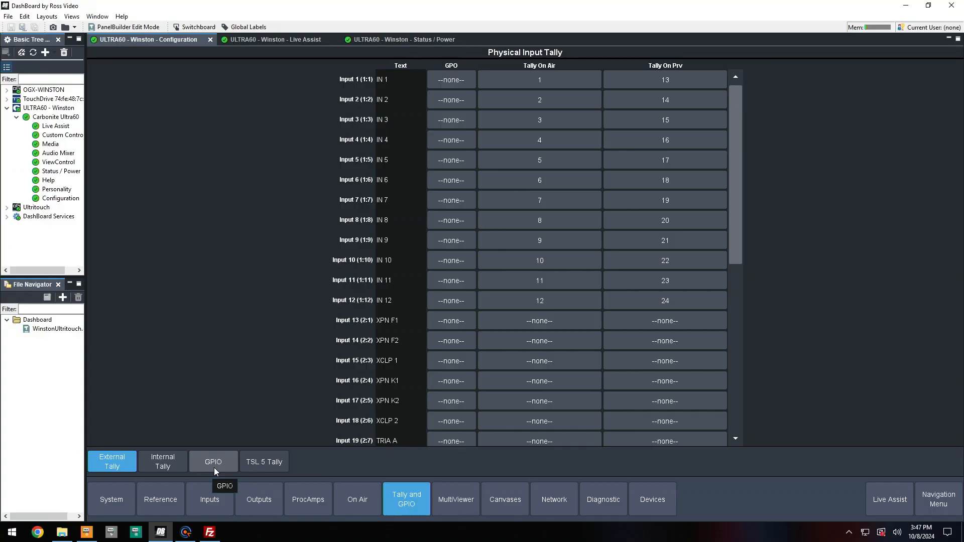
Try adding tally 2 to Input 1's on-air tally sources
left_click(569, 86)
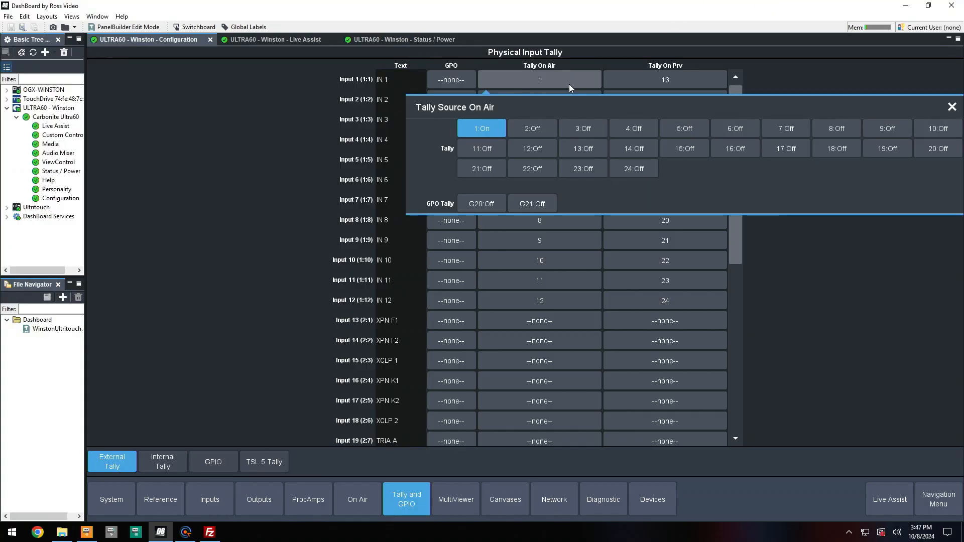
left_click(547, 128)
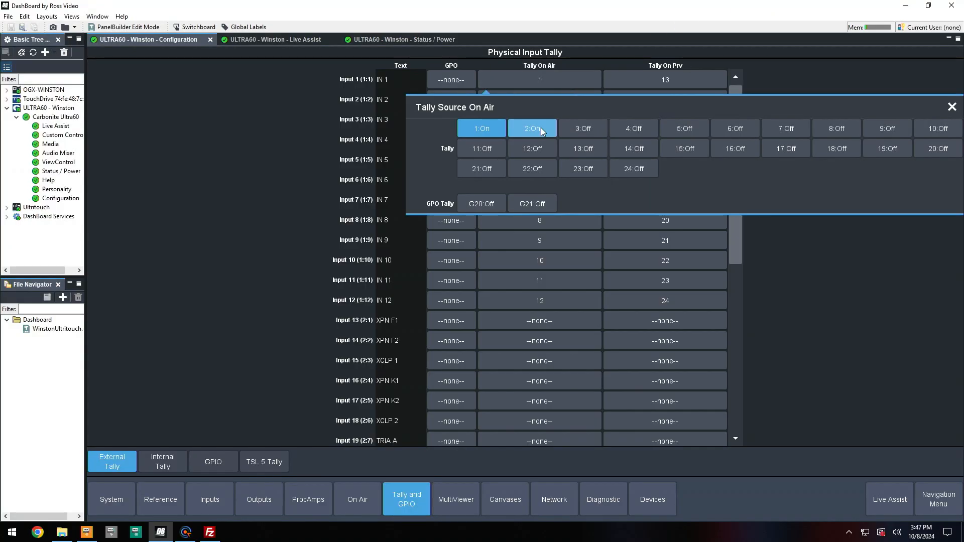
left_click(579, 134)
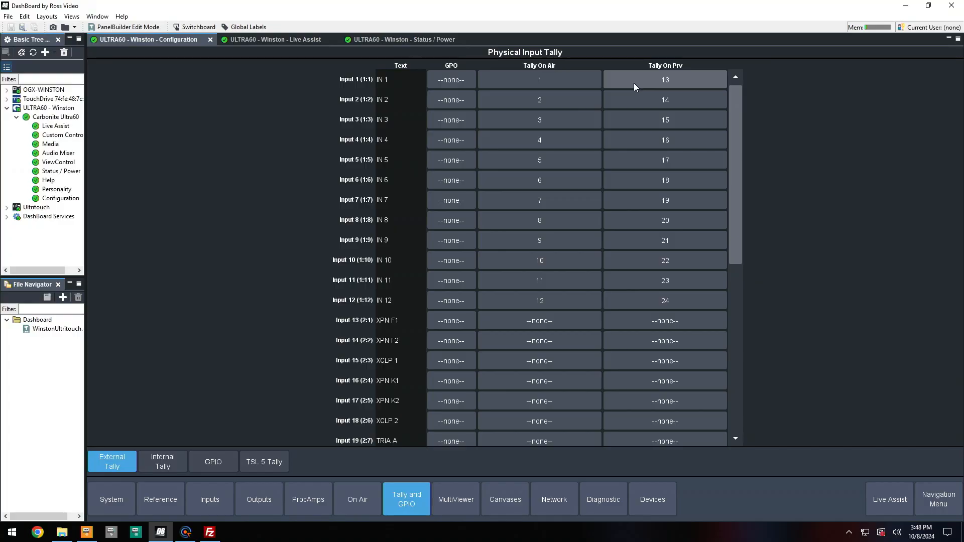
Inspect Input 1's preview tally source and open the GPIO configuration page
left_click(634, 83)
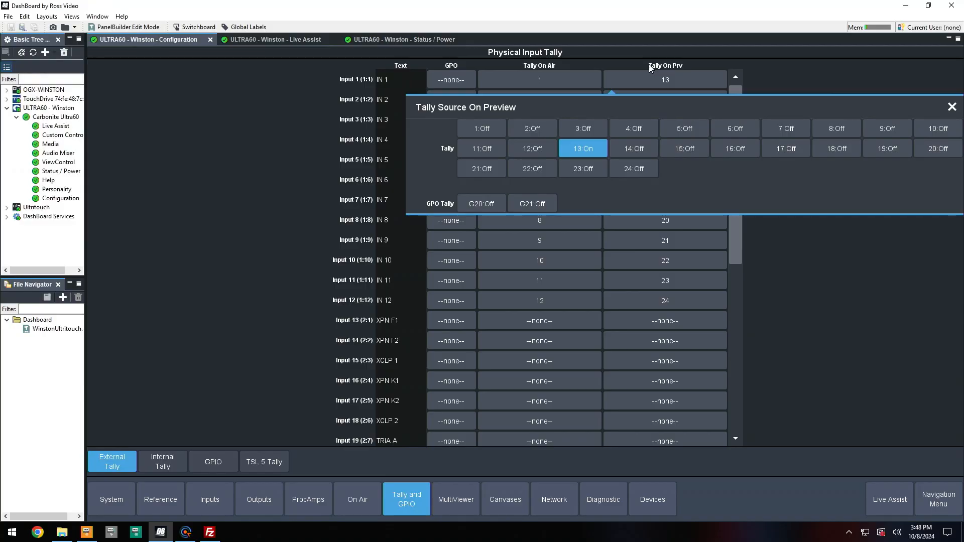
left_click(806, 91)
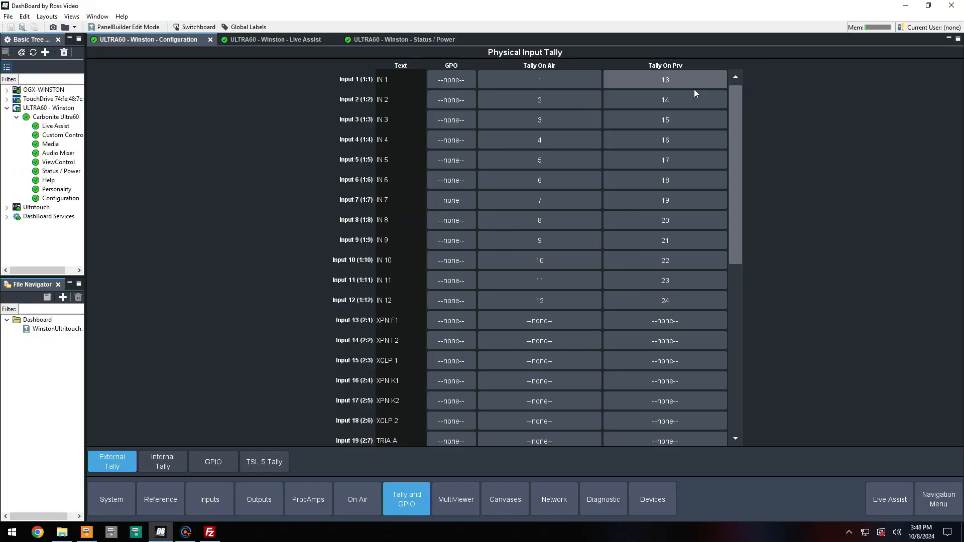
left_click(153, 467)
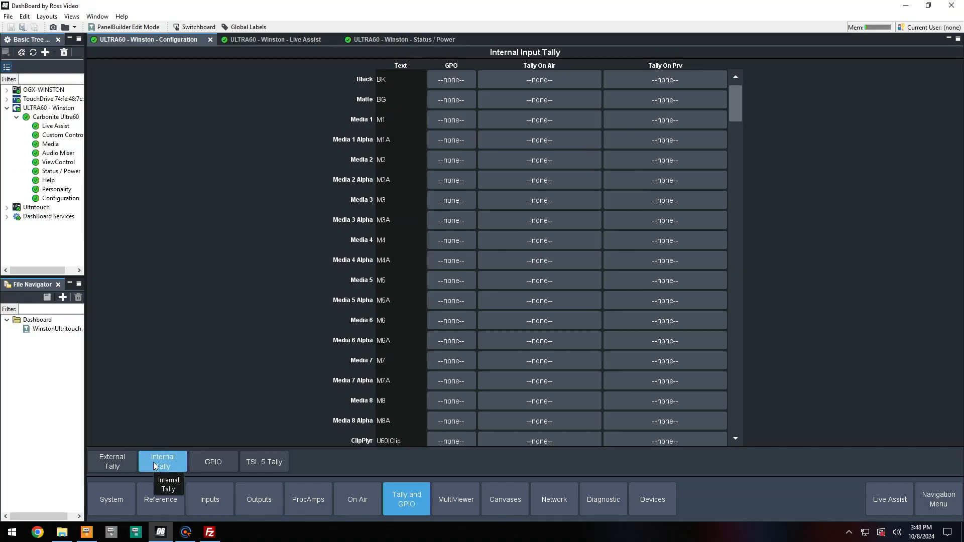
left_click(225, 458)
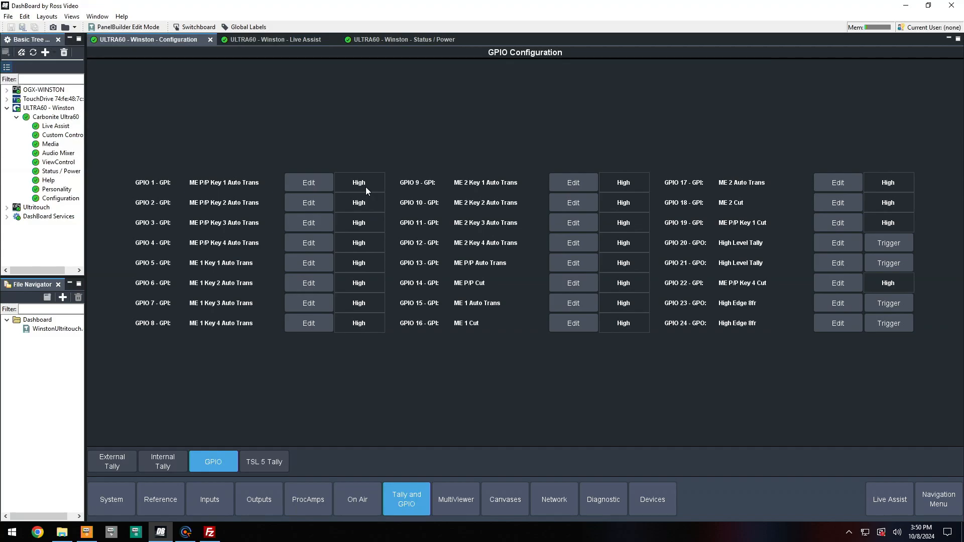
Try switching GPIO 1's type to GPO, then back to GPI
left_click(306, 187)
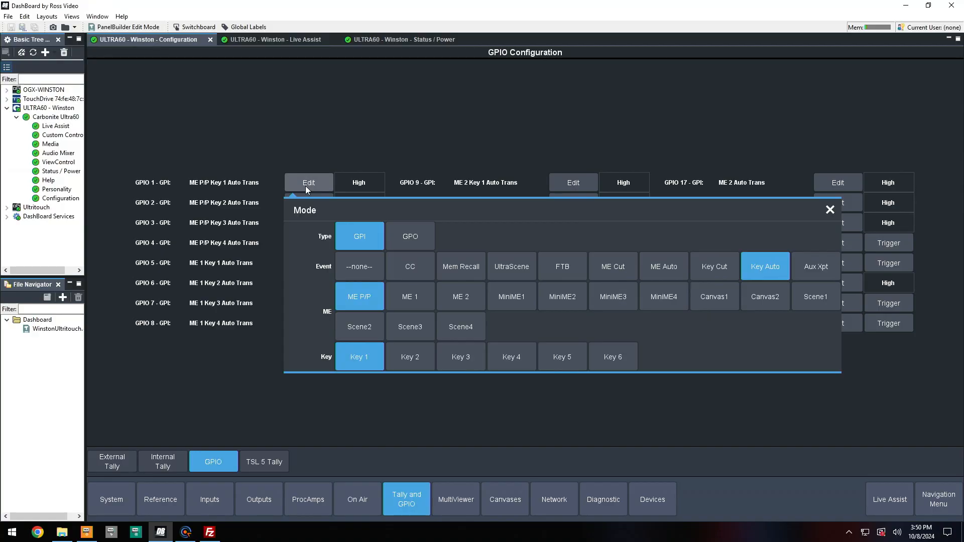
left_click(390, 242)
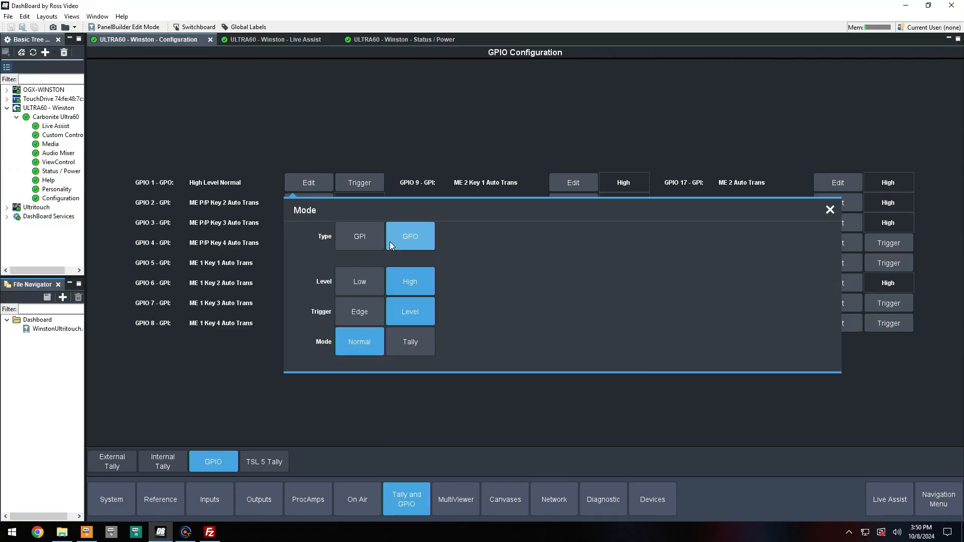
left_click(366, 240)
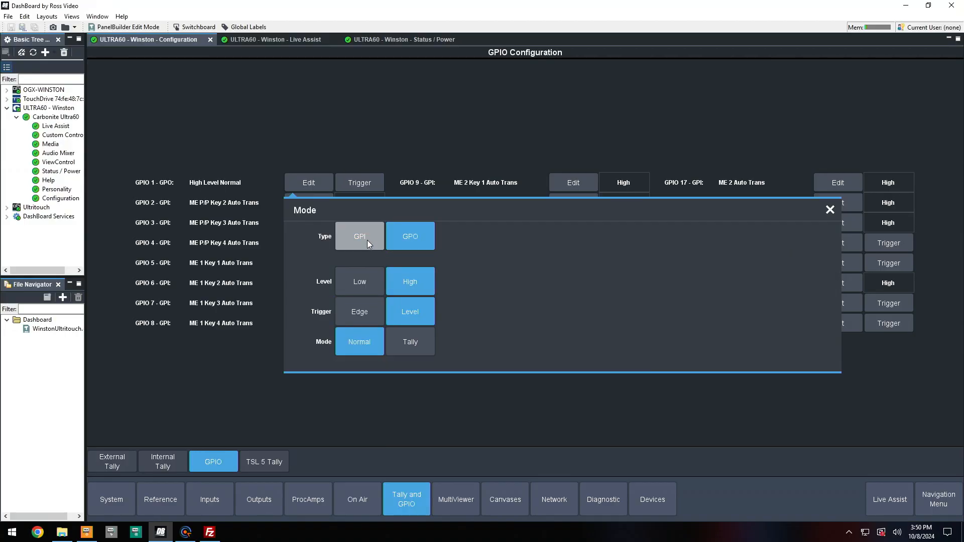
left_click(411, 234)
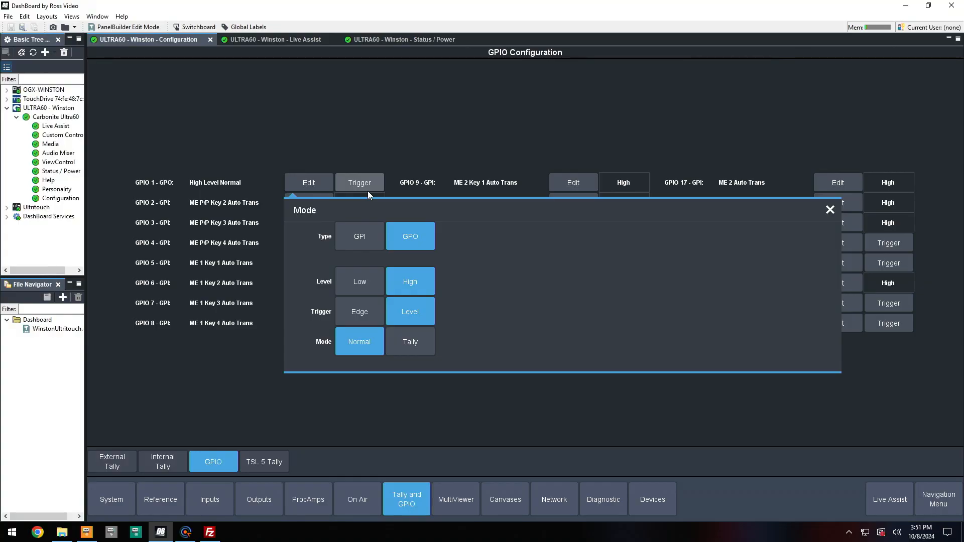
left_click(373, 236)
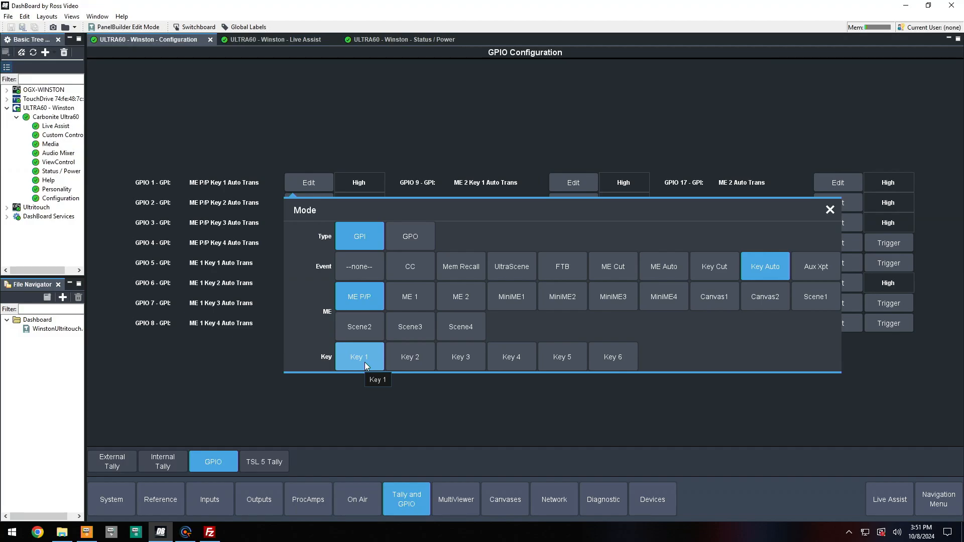
Set GPIO 1's event to Aux Xpt with source IN 1
left_click(666, 265)
left_click(421, 330)
left_click(456, 328)
left_click(357, 327)
left_click(804, 266)
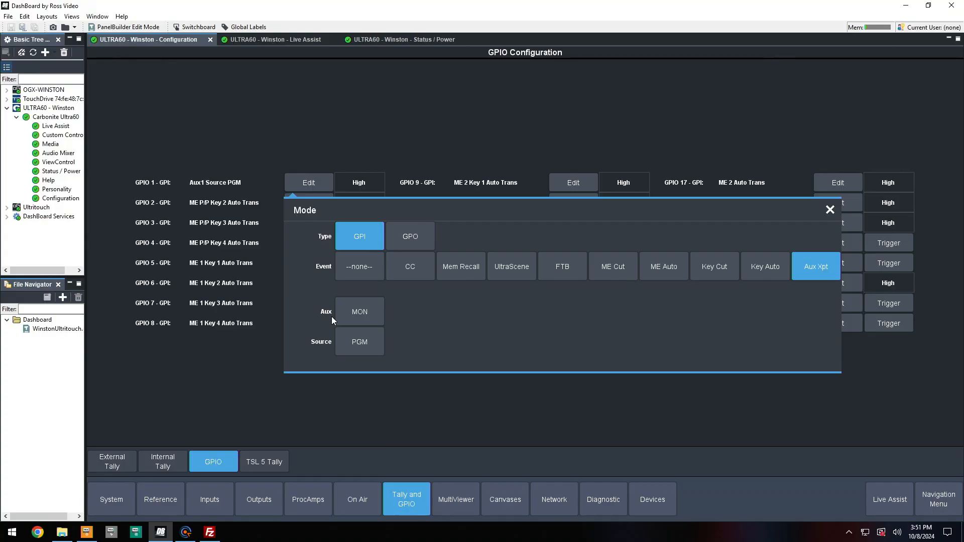
left_click(362, 340)
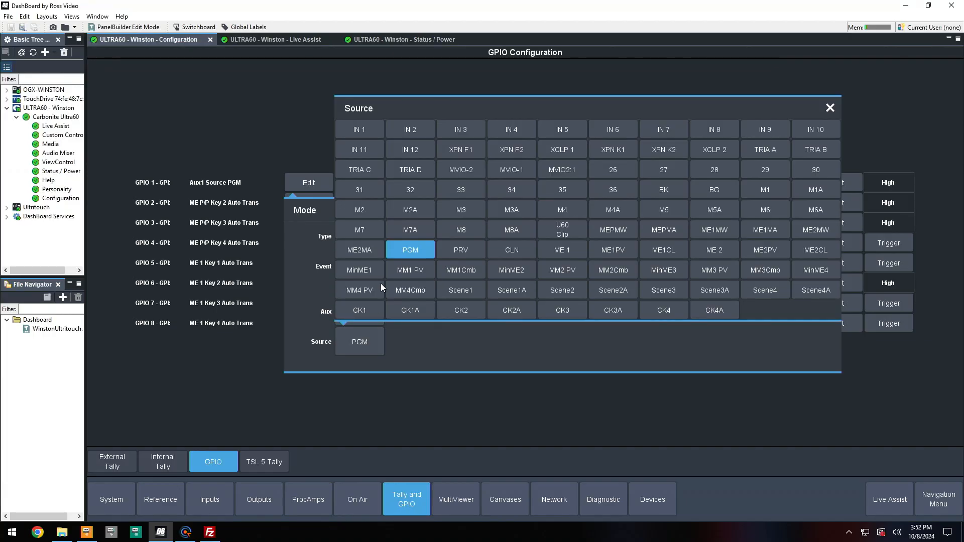
left_click(370, 130)
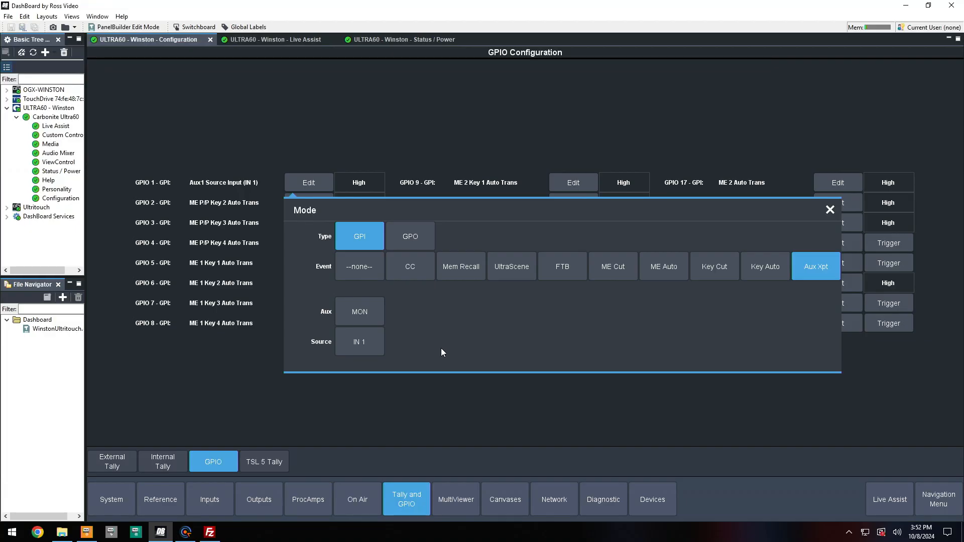
left_click(321, 138)
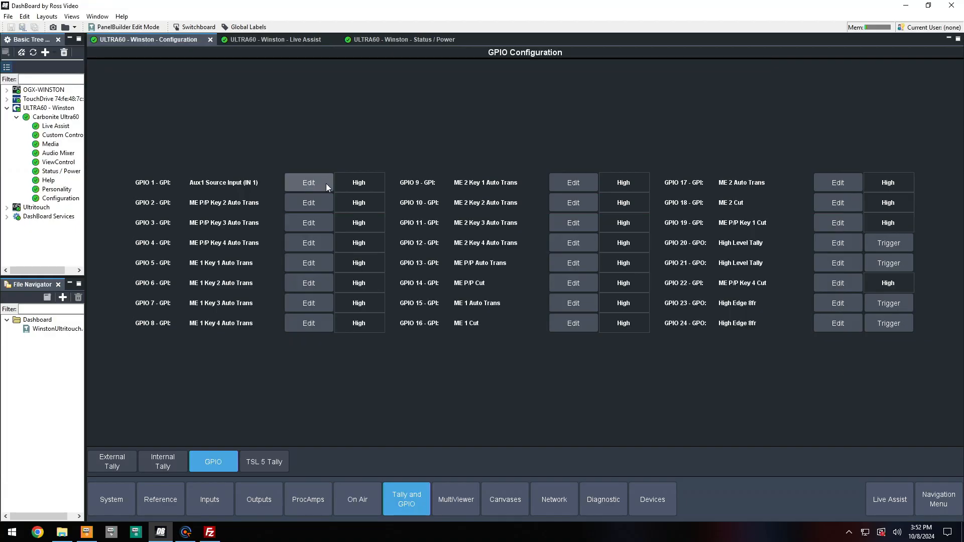
Set GPIO 2's event to Aux Xpt with source IN 2
left_click(311, 202)
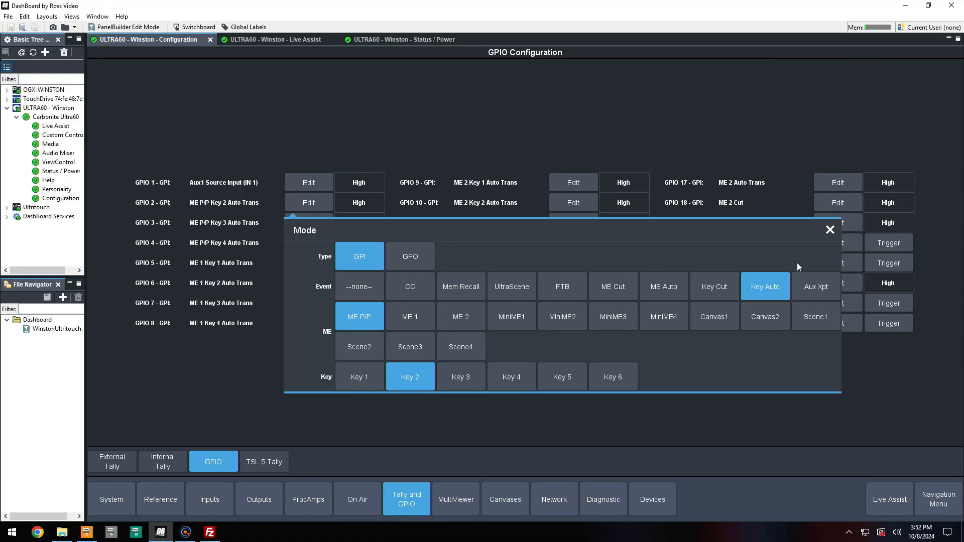
left_click(806, 284)
left_click(363, 368)
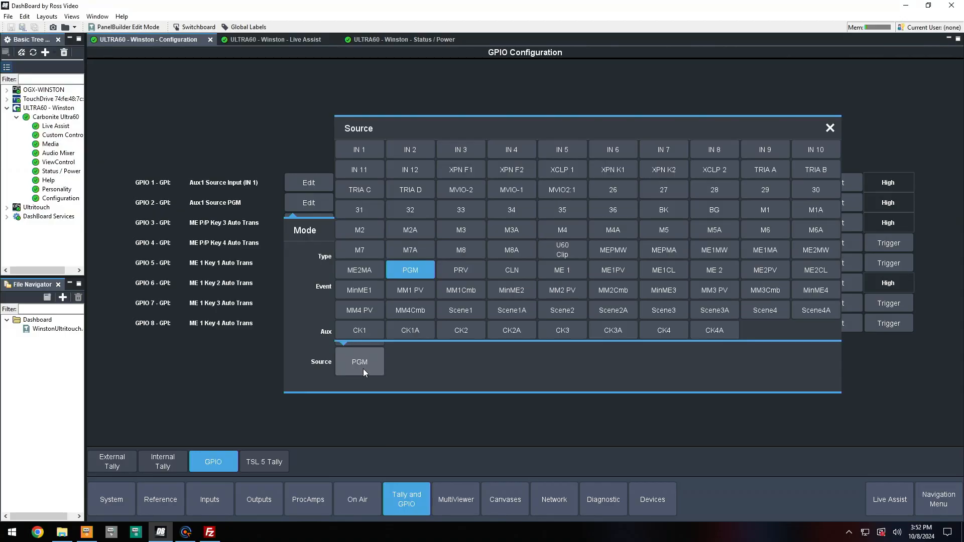
left_click(419, 146)
left_click(308, 137)
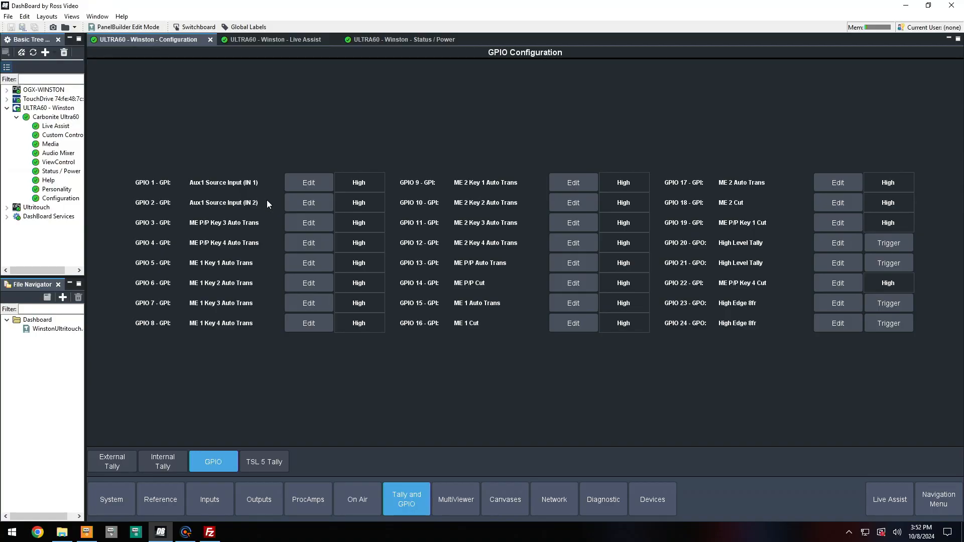
Cycle through GPIO 3's event types and set its event to CC
left_click(309, 223)
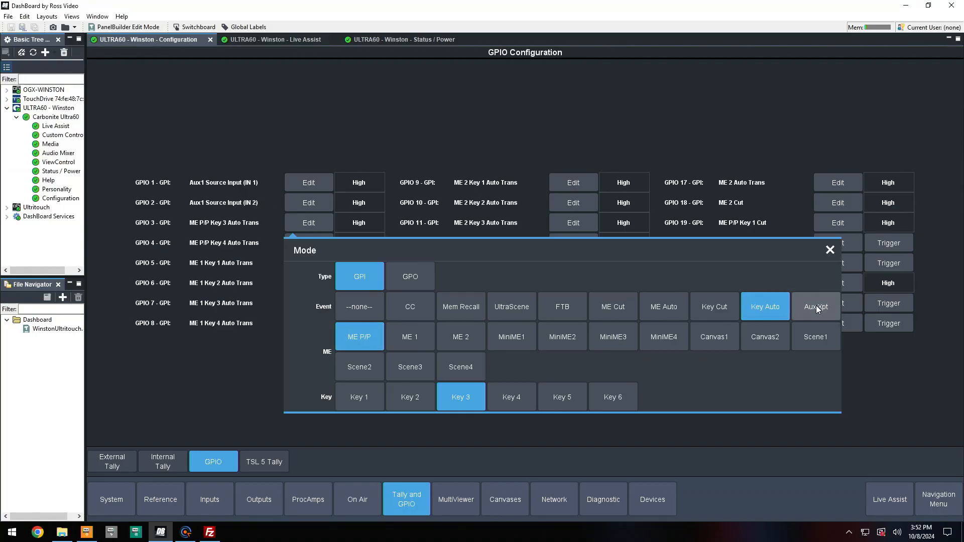
left_click(573, 315)
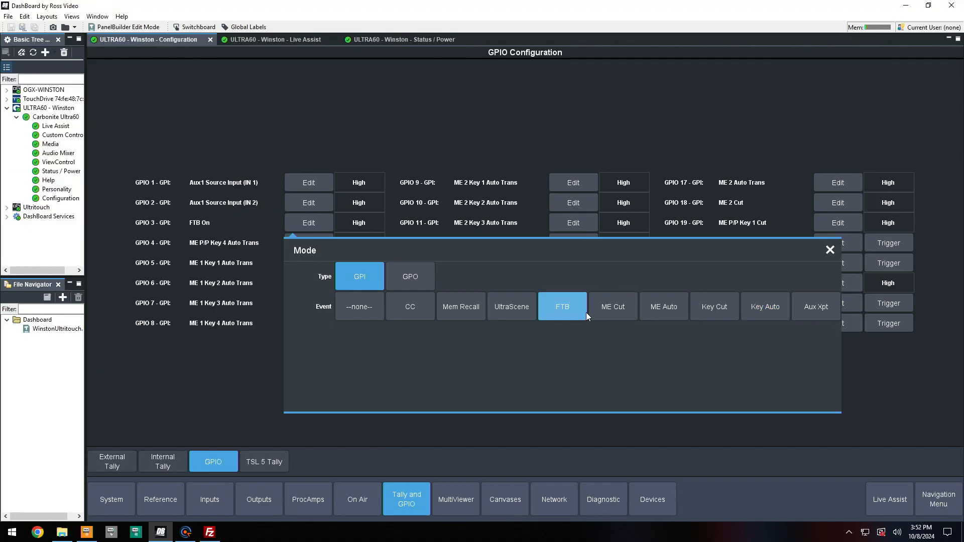
left_click(615, 311)
left_click(653, 308)
left_click(517, 315)
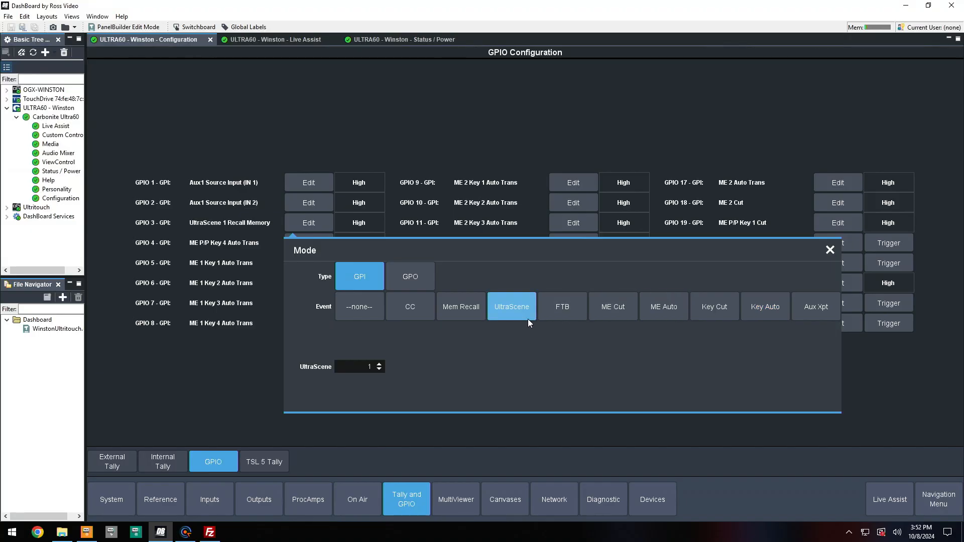
left_click(465, 313)
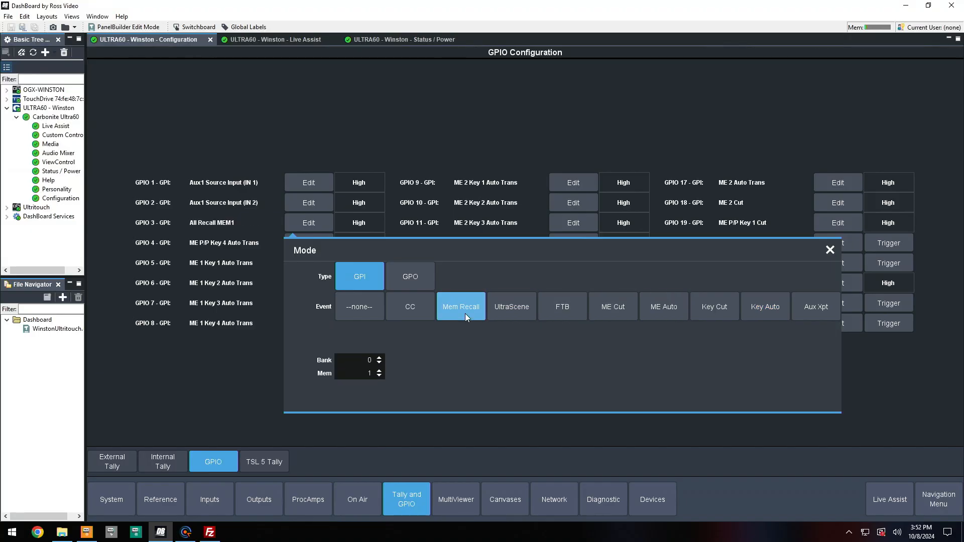
left_click(419, 315)
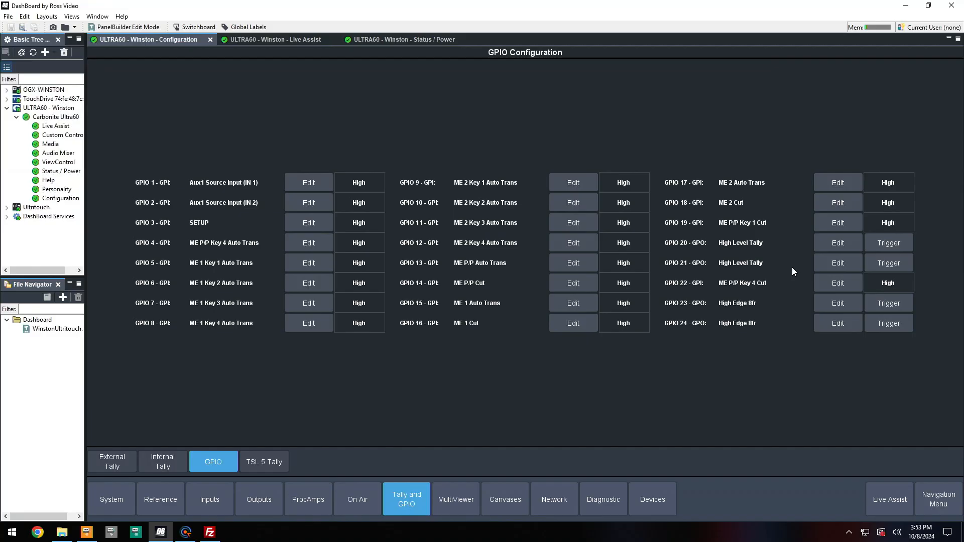
Try GPIO 20 with an Edge trigger of 115 frames, then return it to Level trigger in Tally mode
left_click(841, 244)
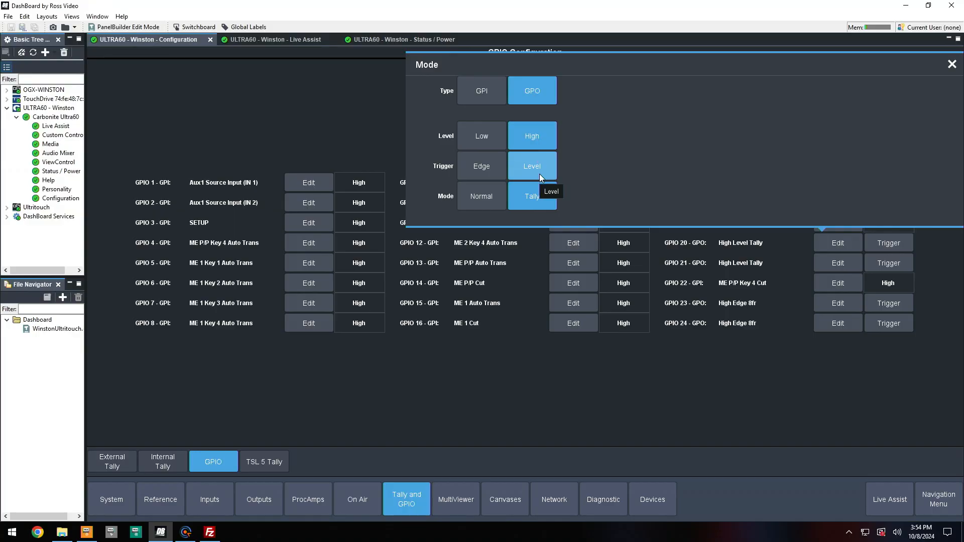
left_click(488, 170)
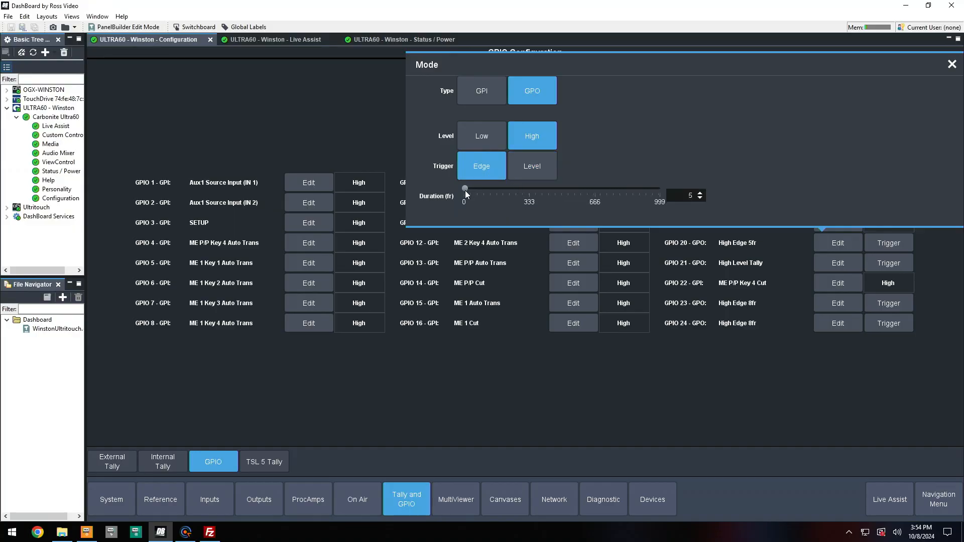
left_click_drag(465, 192, 487, 192)
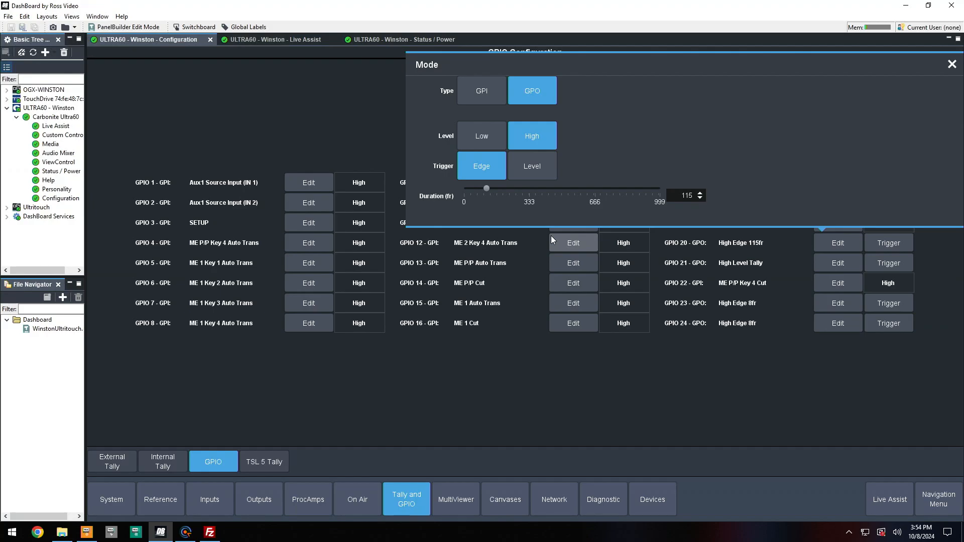
left_click(533, 160)
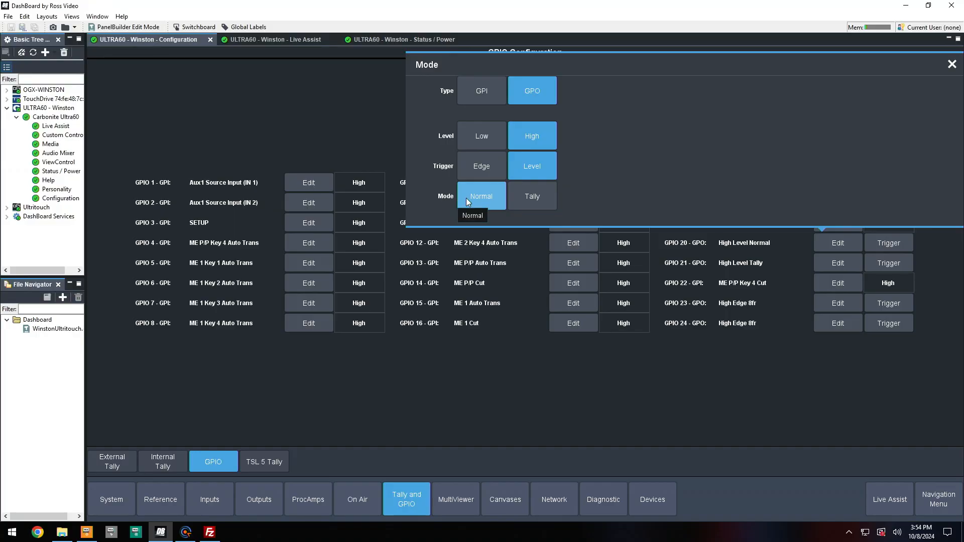
left_click(530, 199)
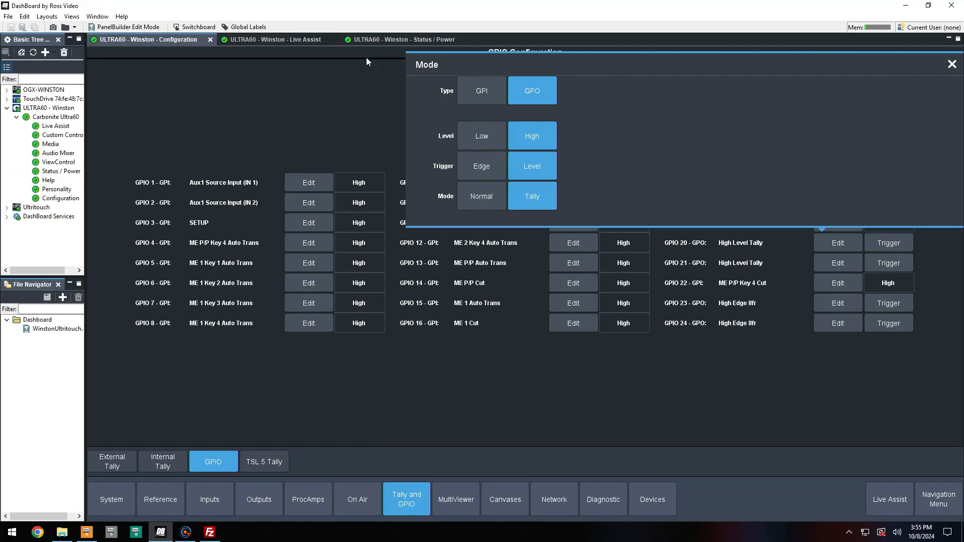
Add GPO 20 to Input 1's on-air tally source in the external tally table
left_click(115, 462)
left_click(557, 83)
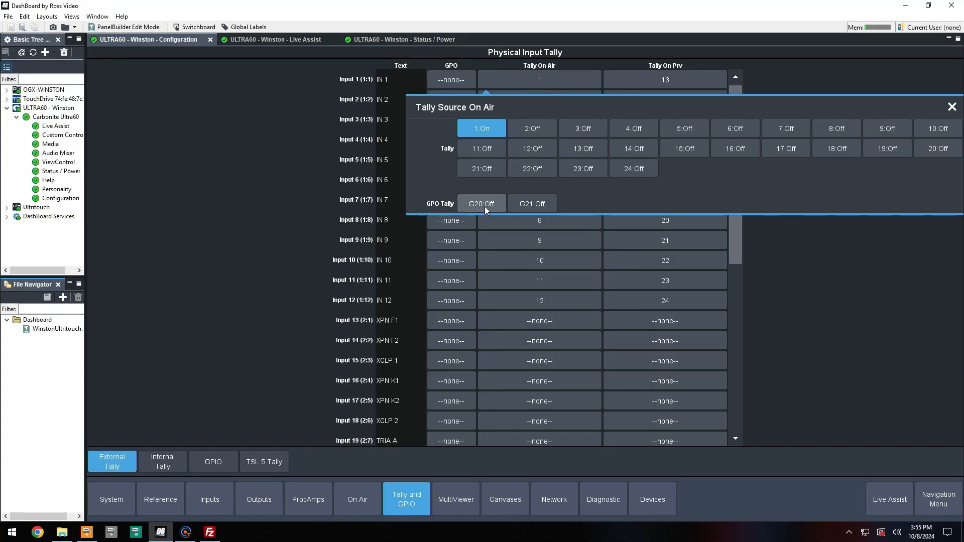
left_click(485, 205)
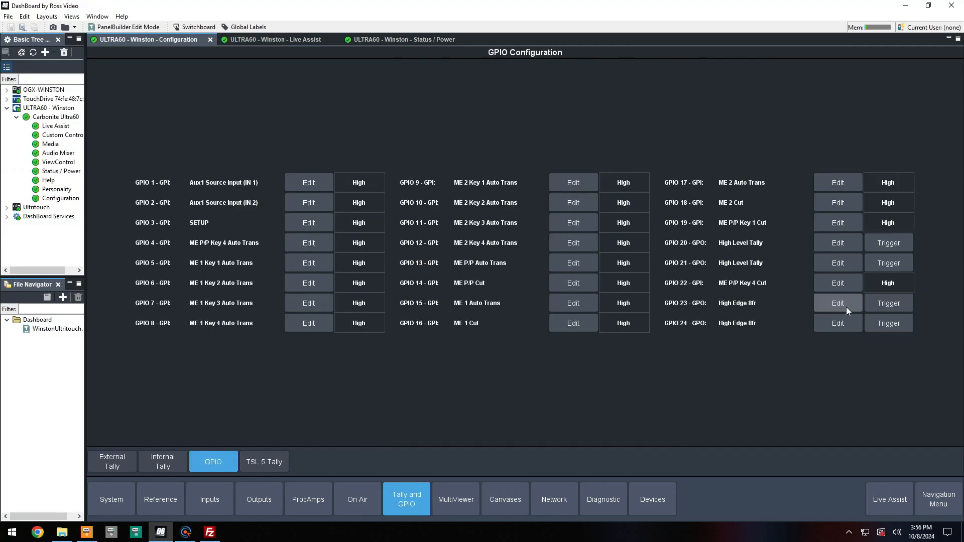
Inspect GPIO 23's output settings, then set GPIO 24's trigger to Level
left_click(846, 306)
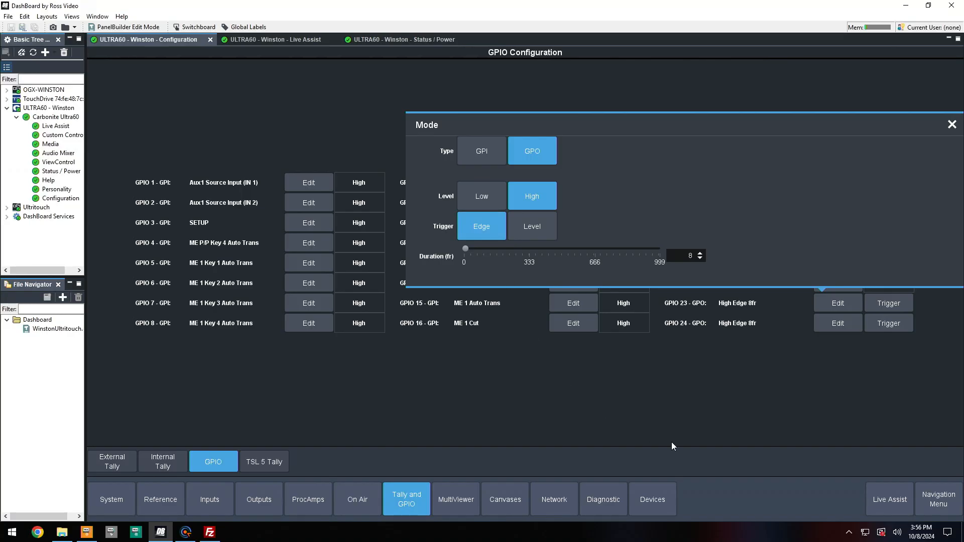
left_click(784, 393)
left_click(835, 325)
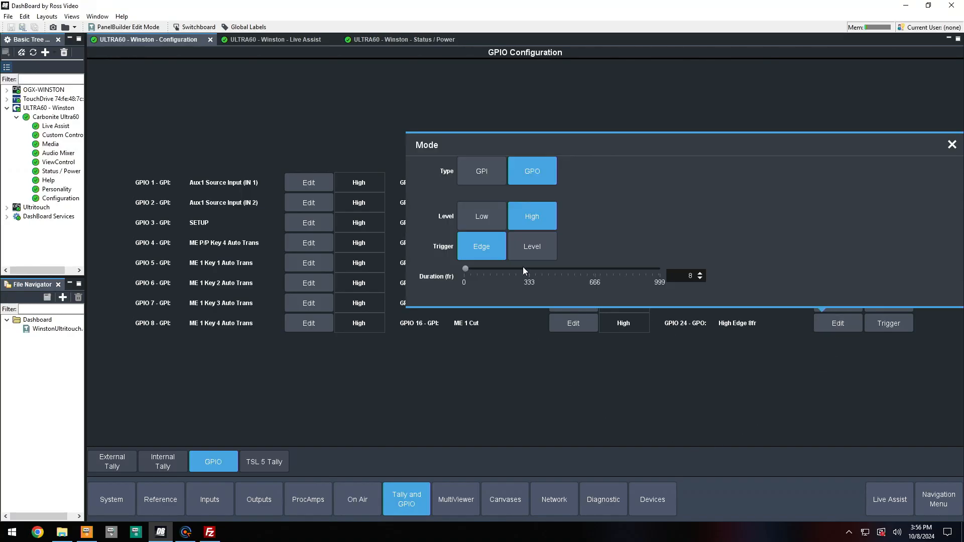
left_click(535, 247)
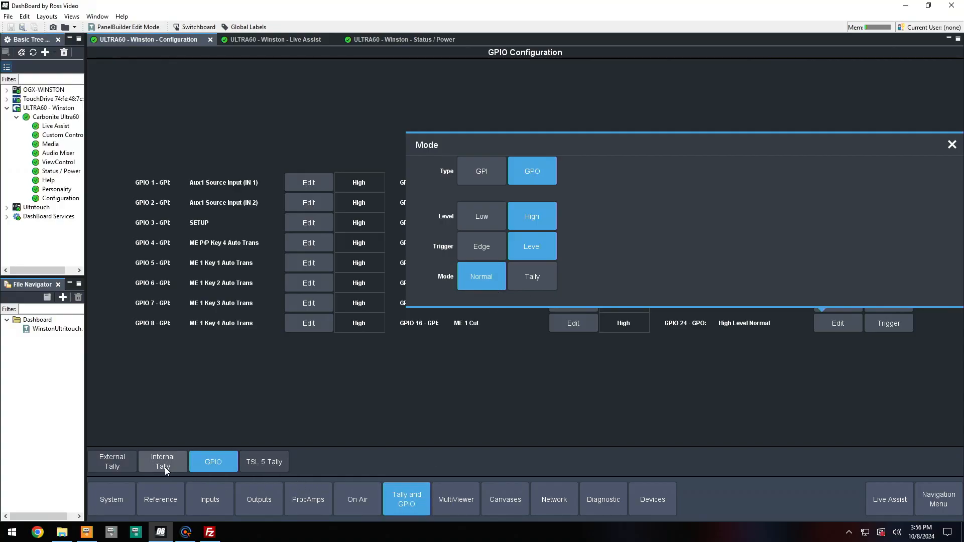
Assign GPO 24 as Input 1's GPO in the external tally table
left_click(128, 463)
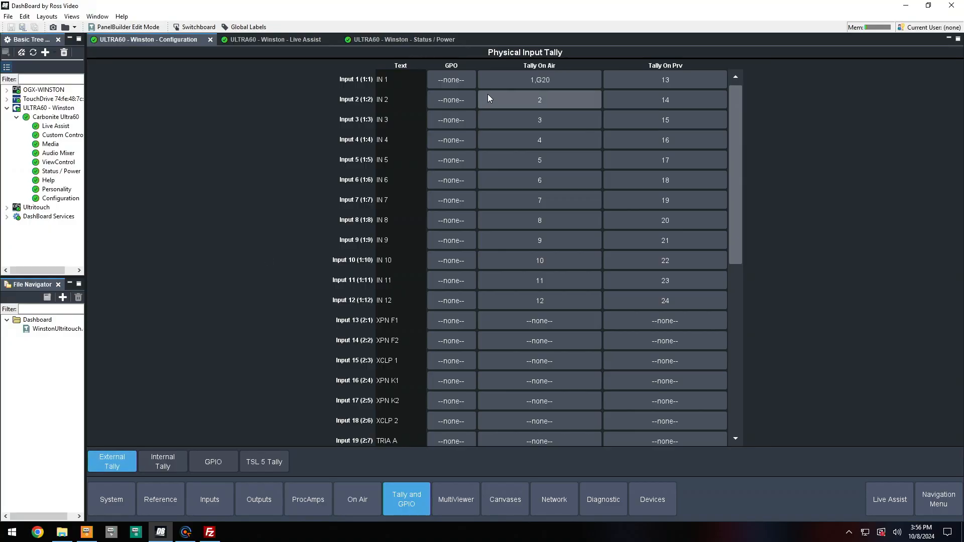
left_click(451, 81)
left_click(569, 144)
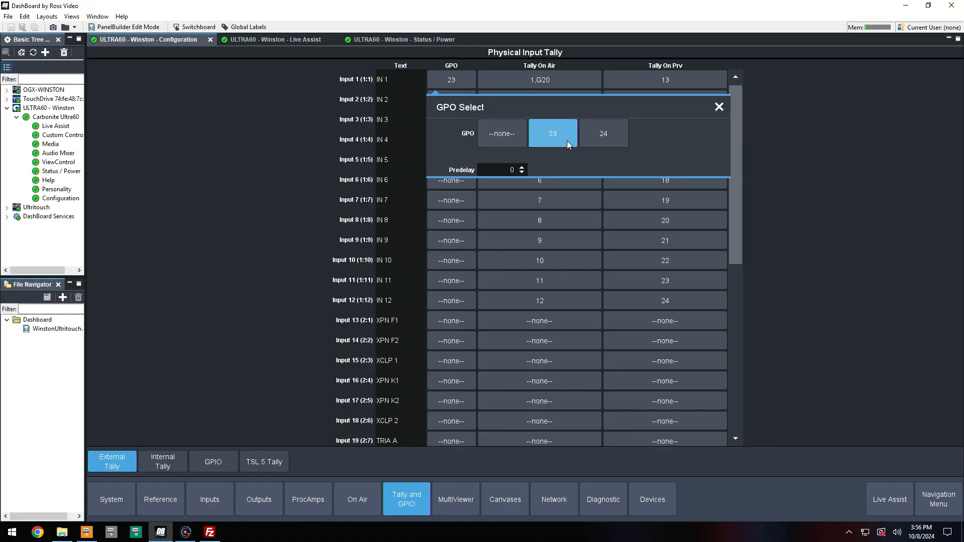
left_click(593, 145)
left_click(551, 134)
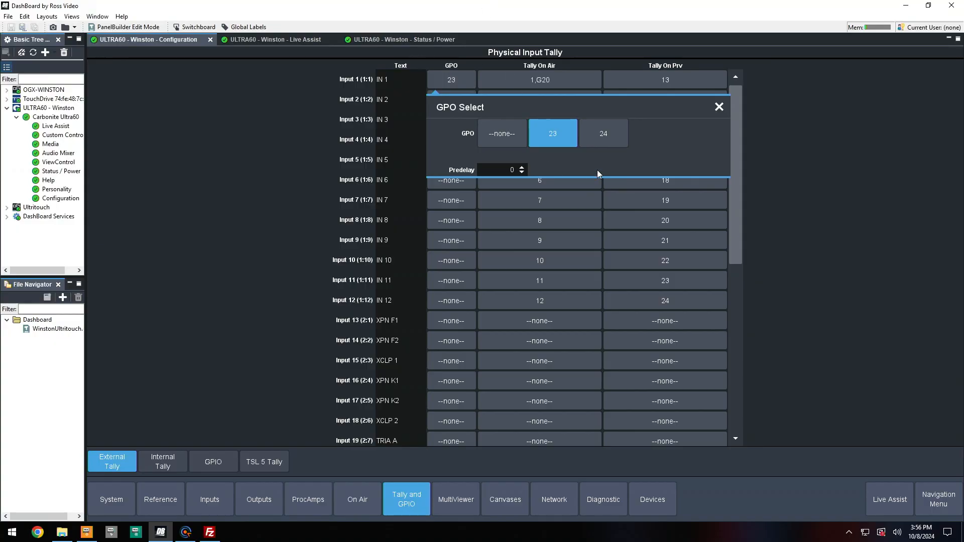
left_click(609, 144)
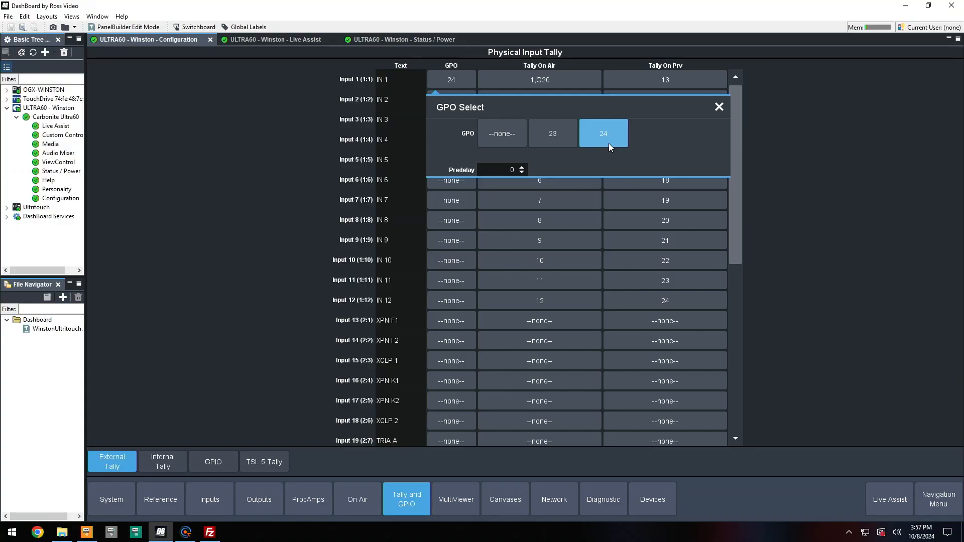
left_click(802, 147)
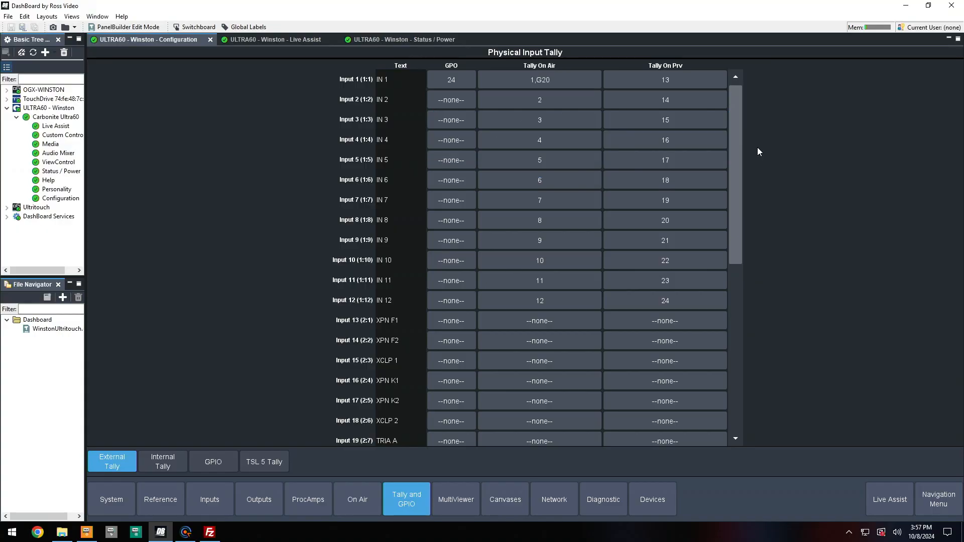
Review Input 1's GPO selection and the GPIO page, then open the TSL 5 tally table
left_click(460, 86)
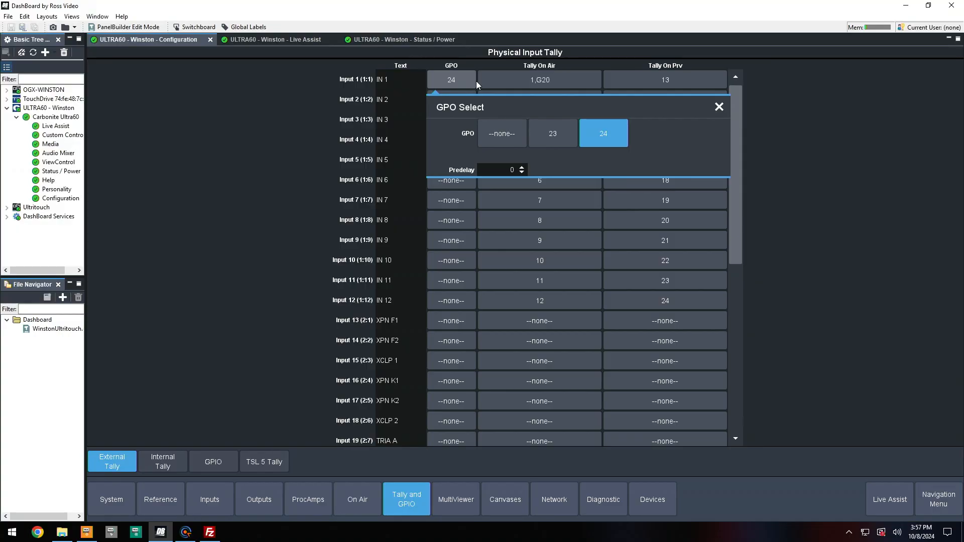
left_click(213, 461)
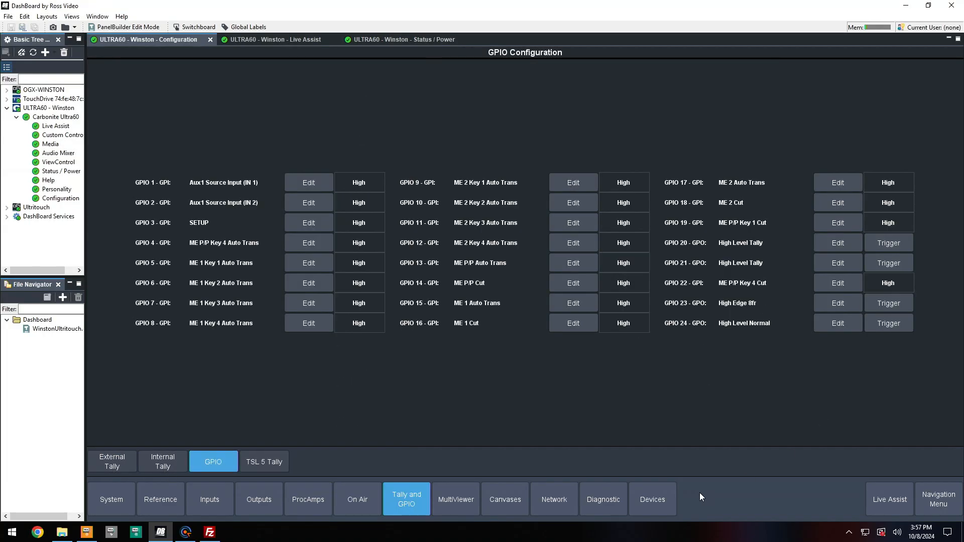
left_click(278, 460)
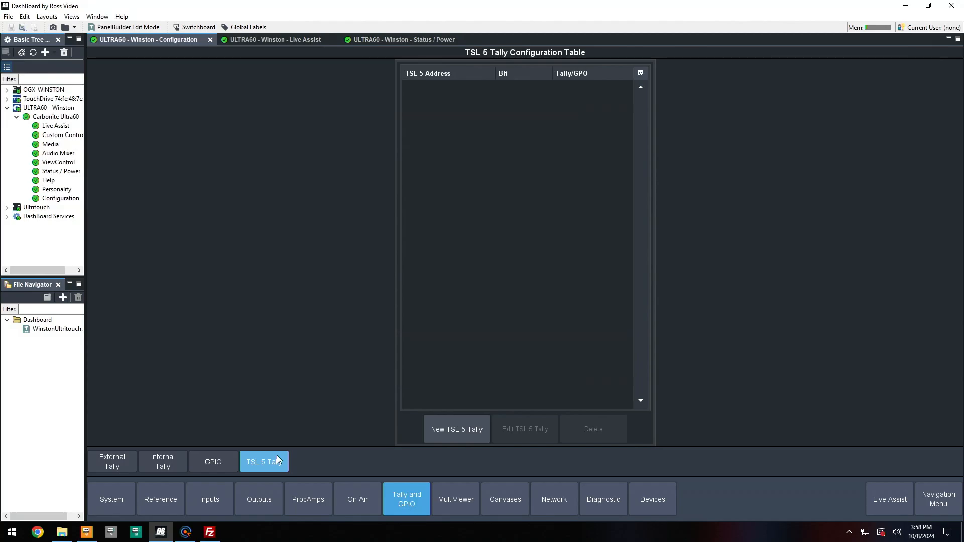
Create a new TSL 5 tally connection with address 126
left_click(448, 422)
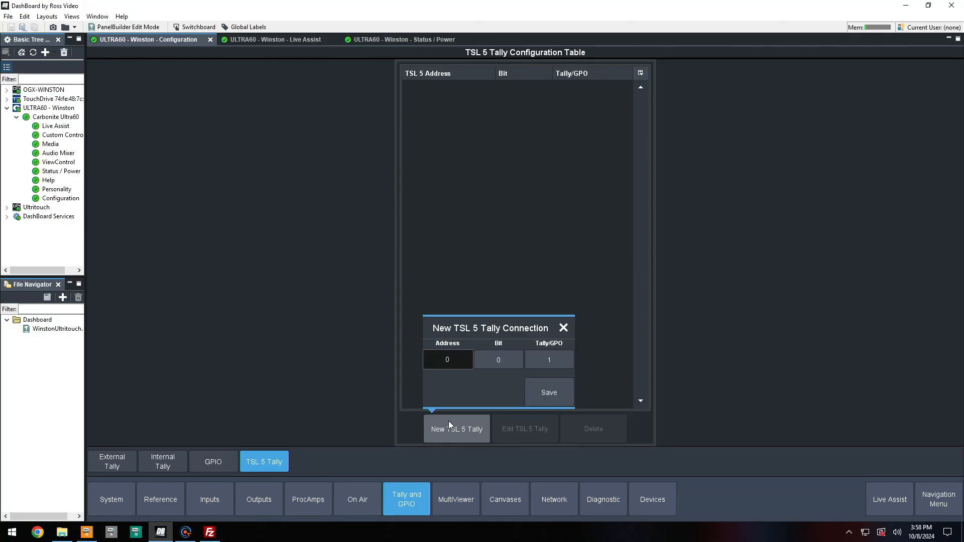
left_click(457, 360)
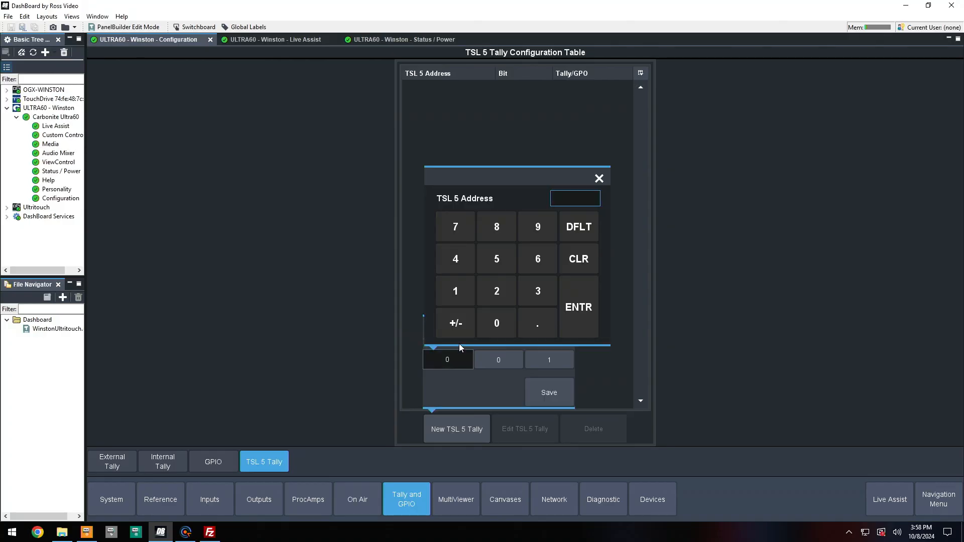
left_click(453, 283)
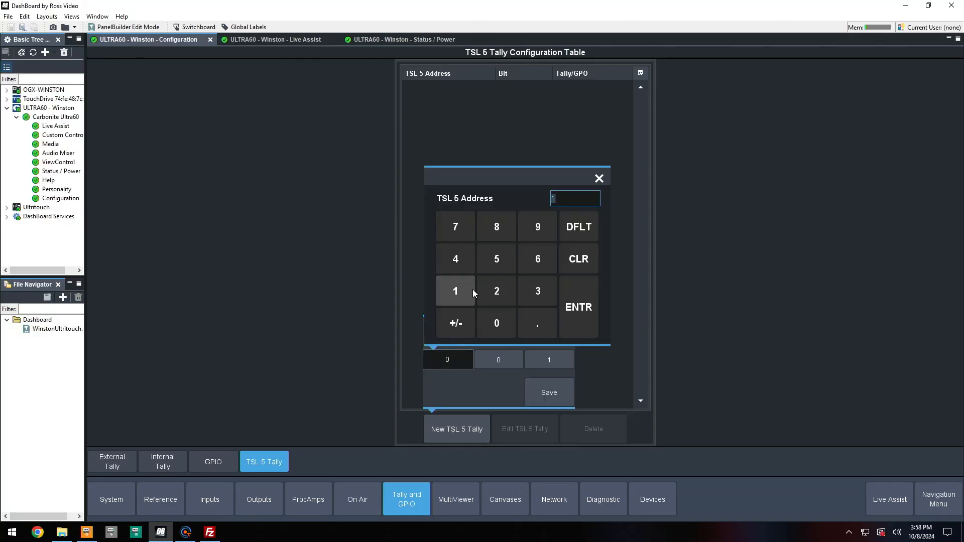
left_click(491, 296)
left_click(531, 274)
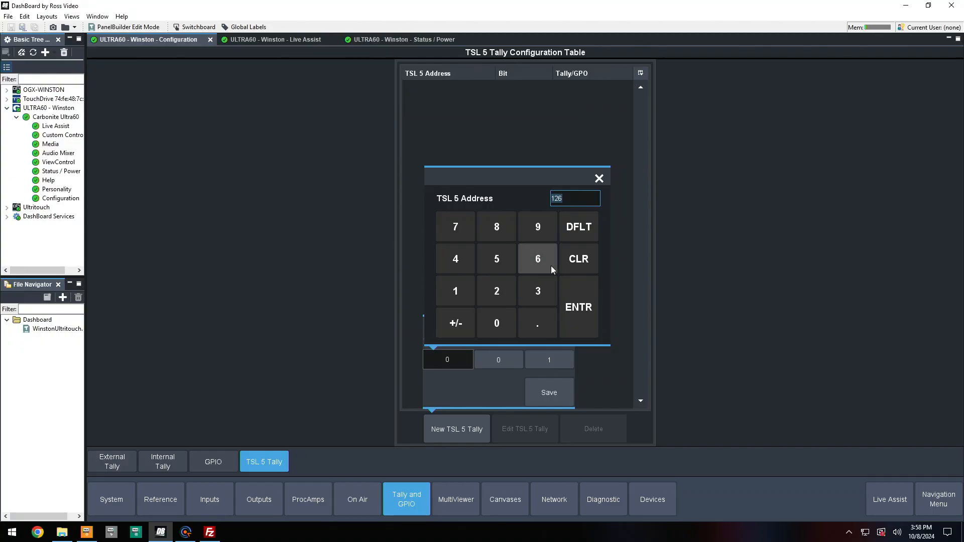
left_click(588, 313)
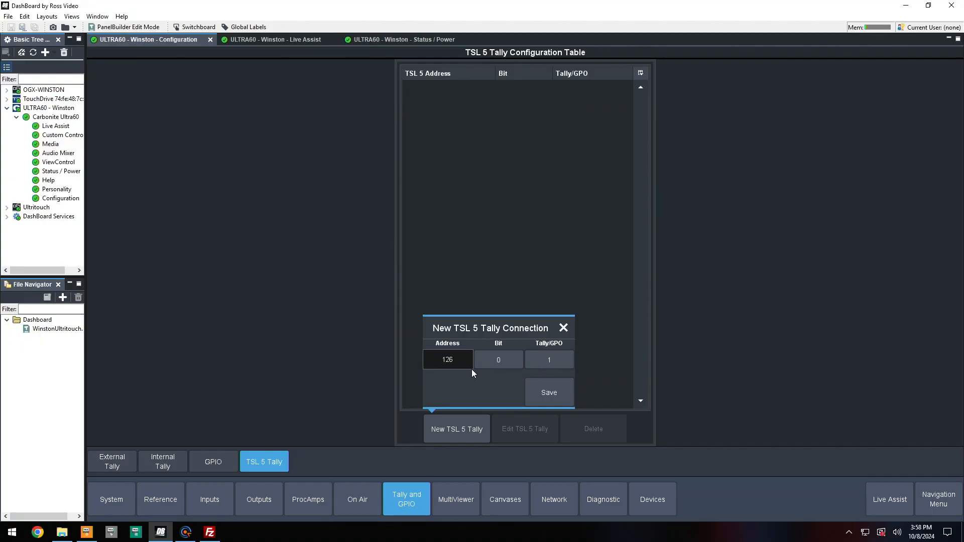
Save the new TSL 5 tally connection with bit 0 and tally 1
left_click(495, 361)
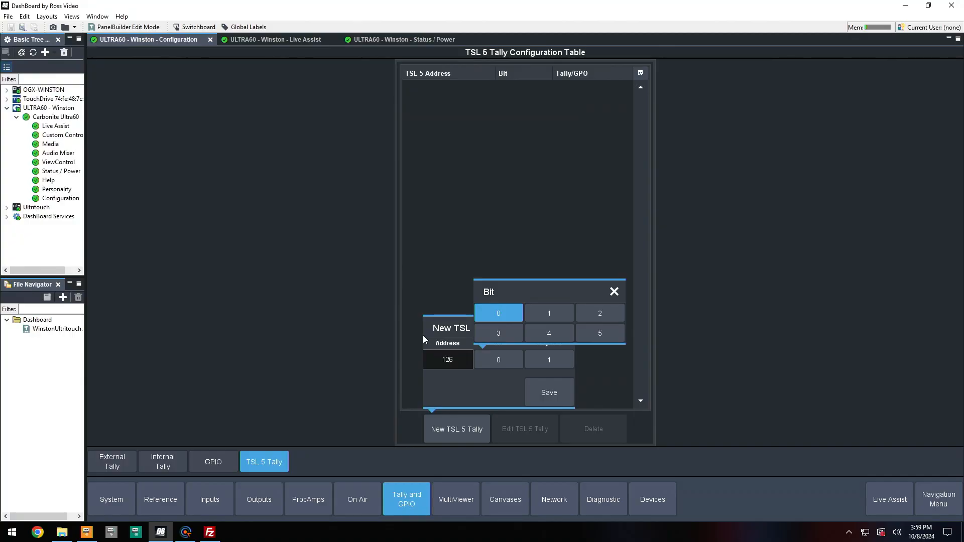
left_click(499, 386)
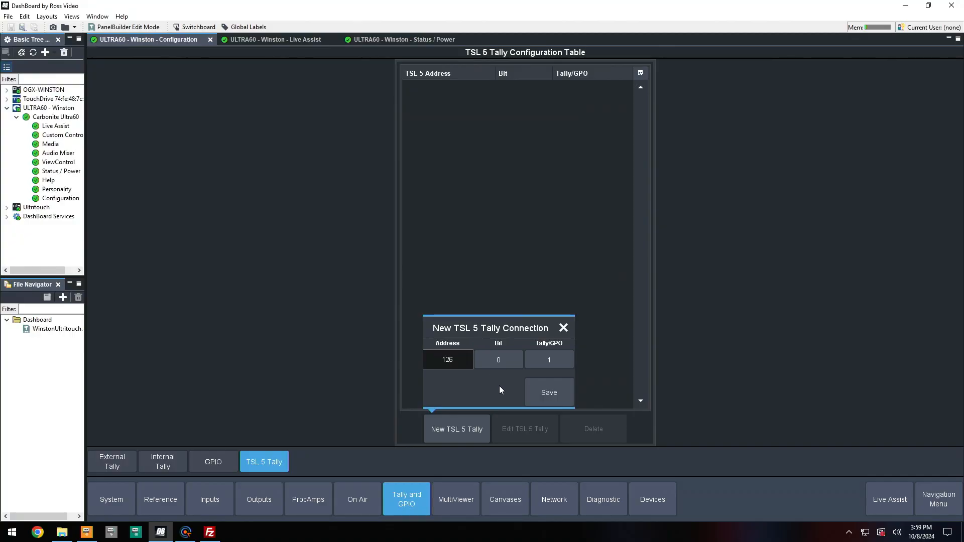
left_click(545, 361)
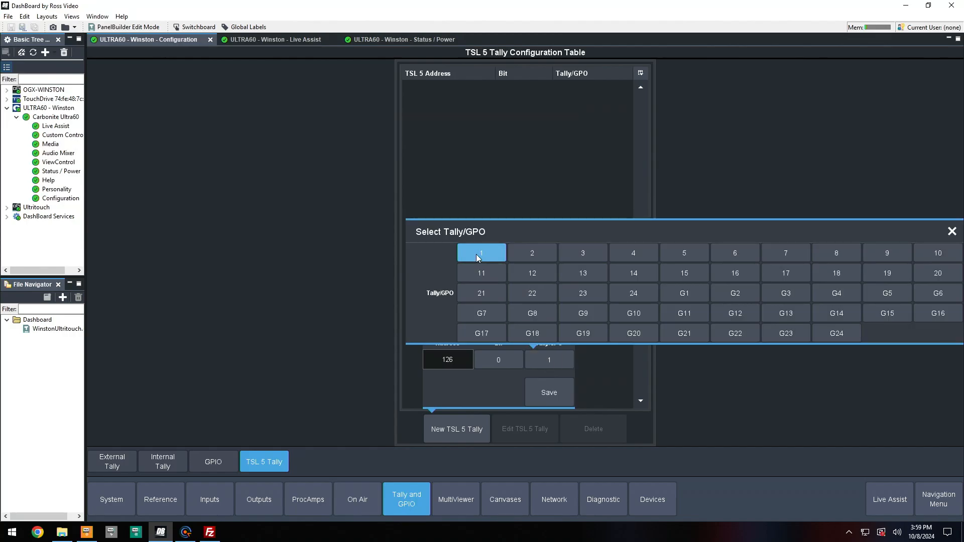
left_click(472, 402)
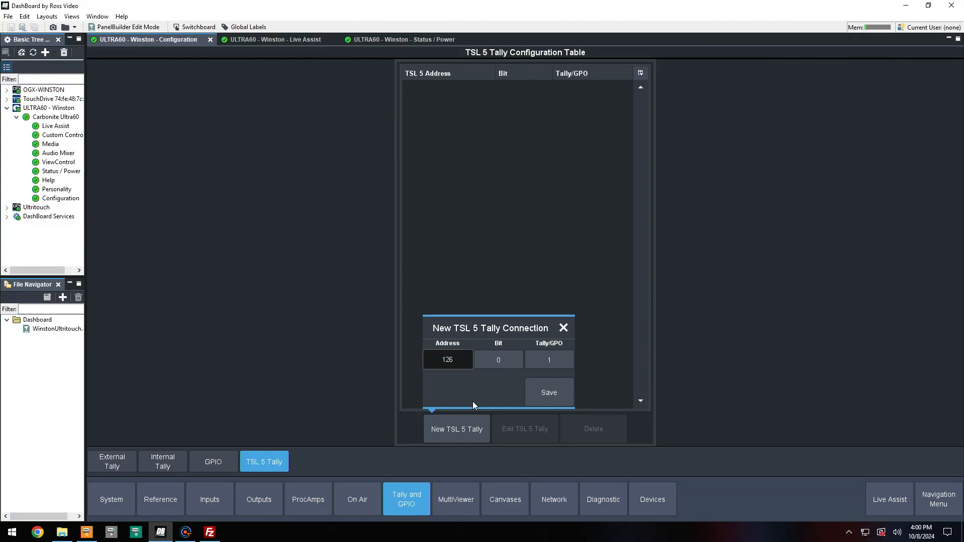
left_click(557, 393)
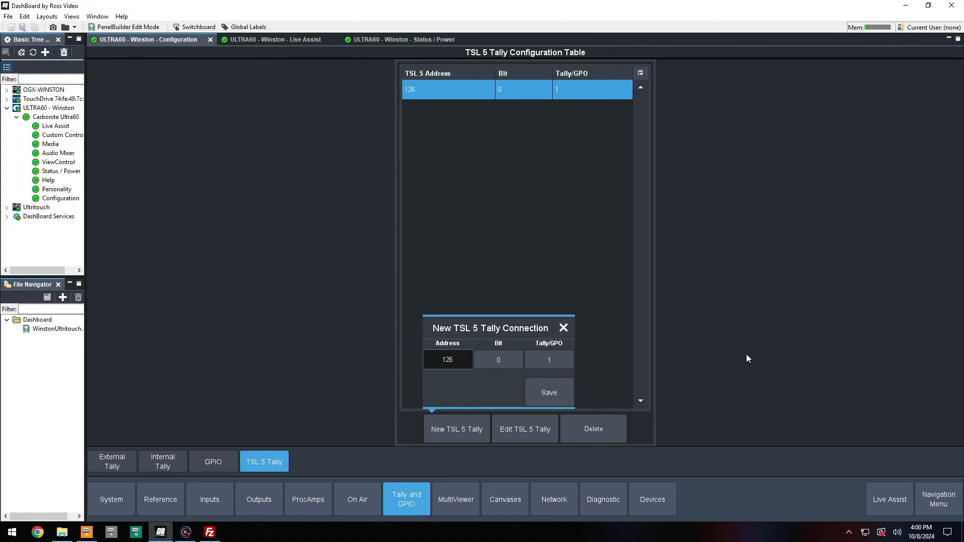